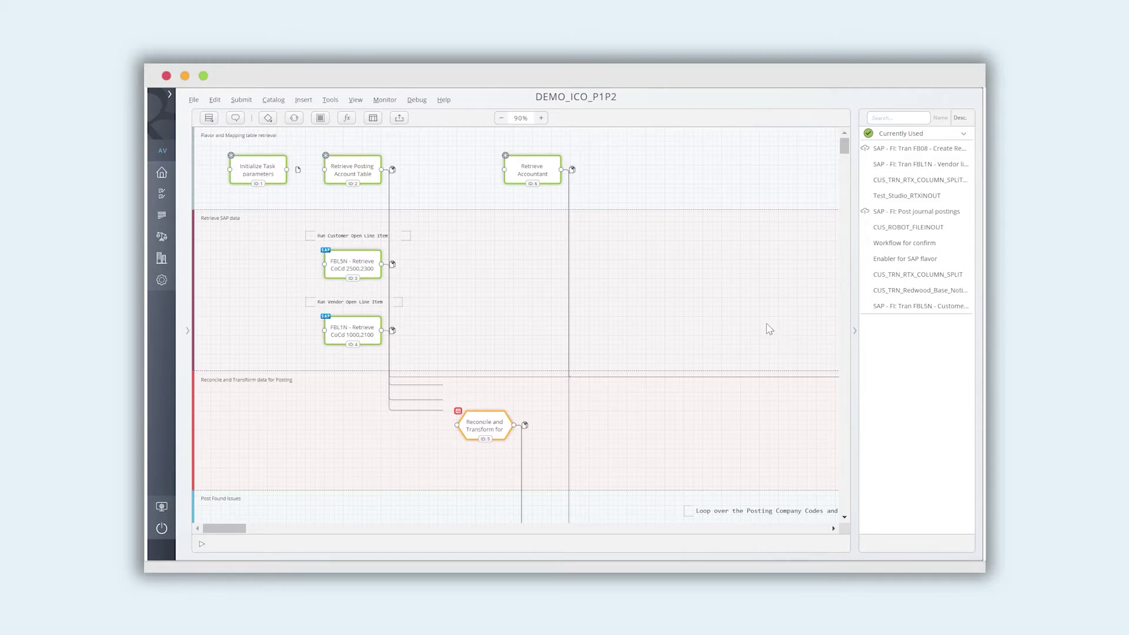
{"action": "mouse_move", "coordinate": [337, 328]}
{"action": "left_click", "coordinate": [894, 118]}
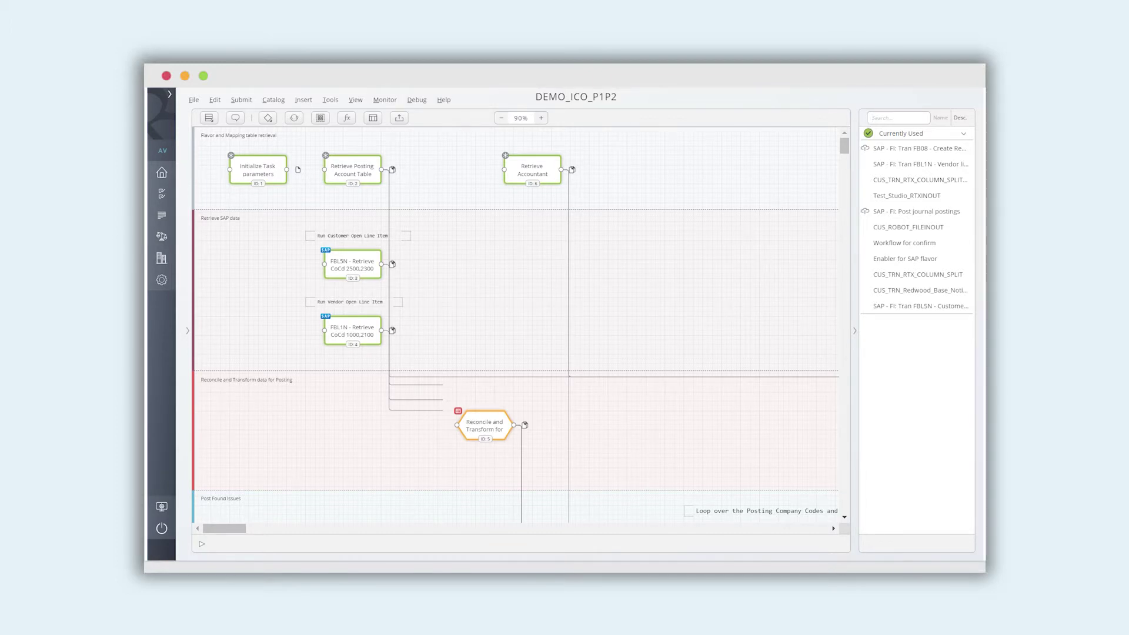
{"action": "type", "text": "sap"}
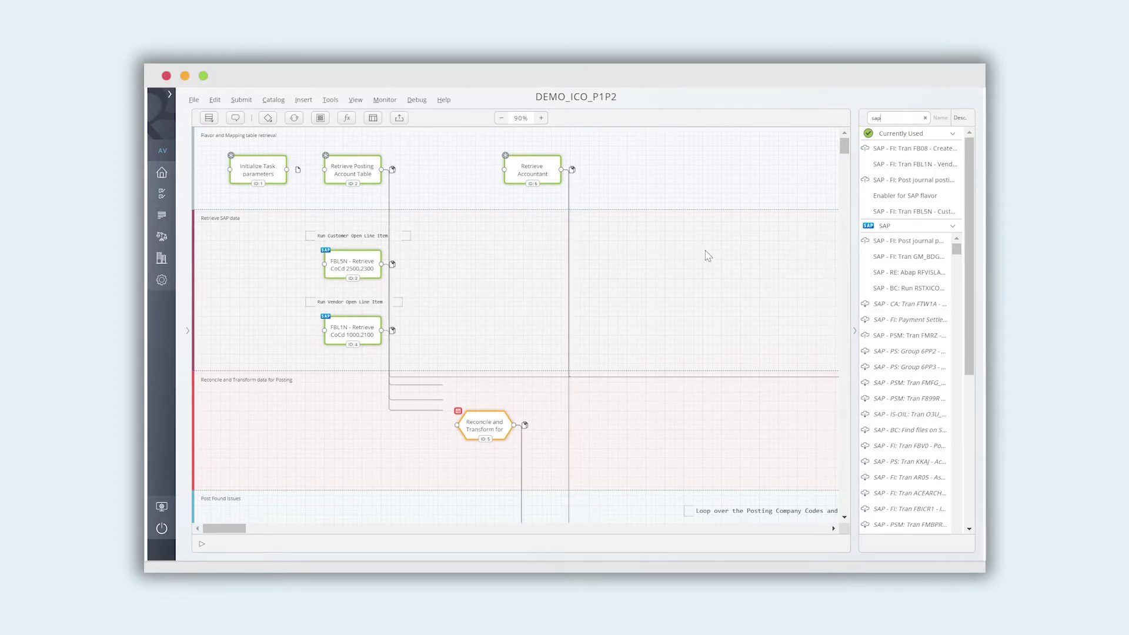
{"action": "left_click", "coordinate": [925, 117]}
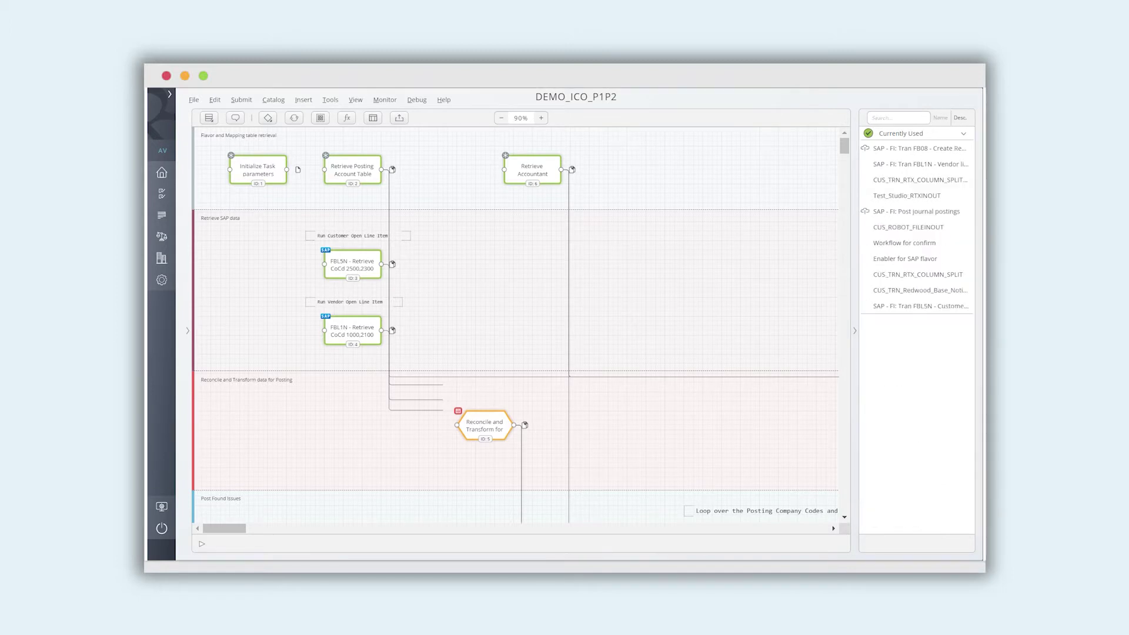
- Collapse the right-hand step catalog so the DEMO_ICO_P1P2 canvas widens
{"action": "left_click", "coordinate": [855, 333]}
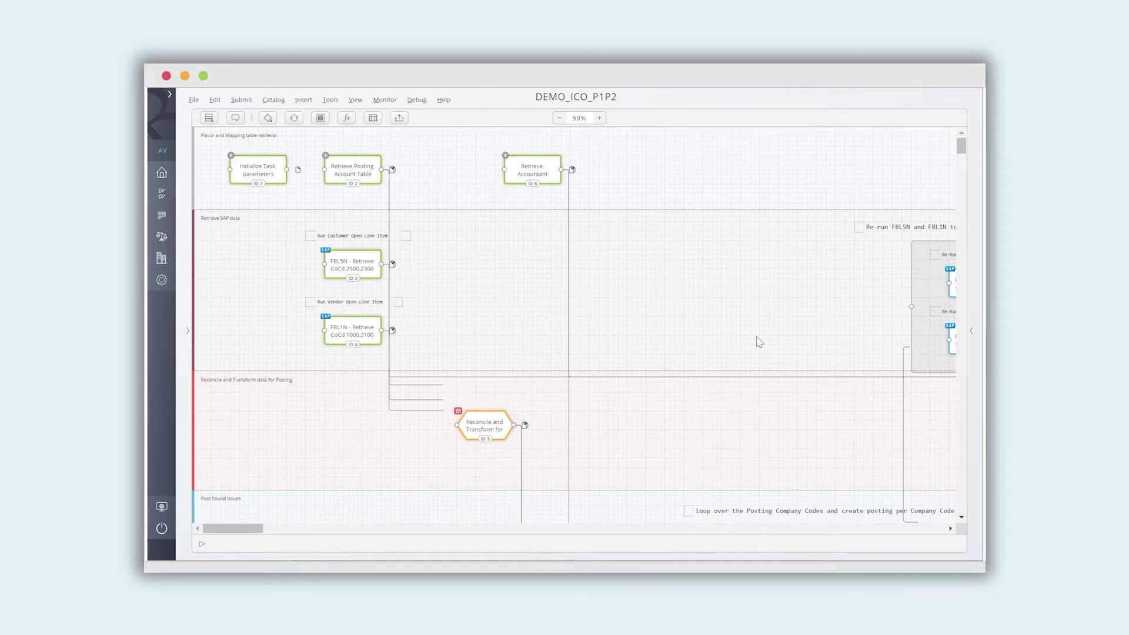
{"action": "left_click", "coordinate": [394, 266]}
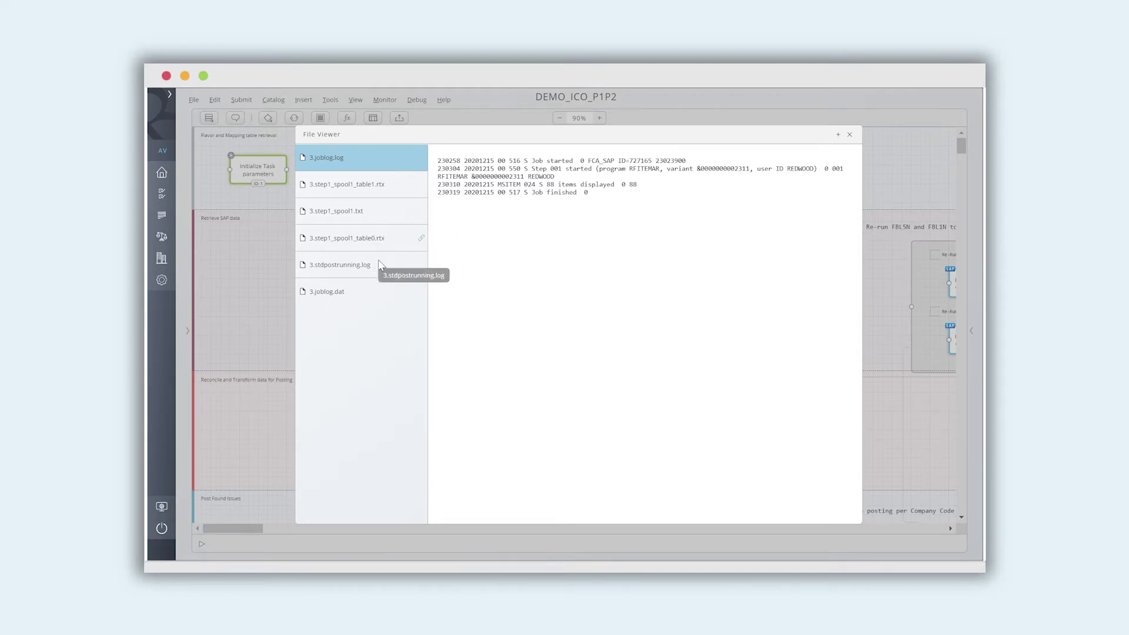
{"action": "left_click", "coordinate": [378, 242]}
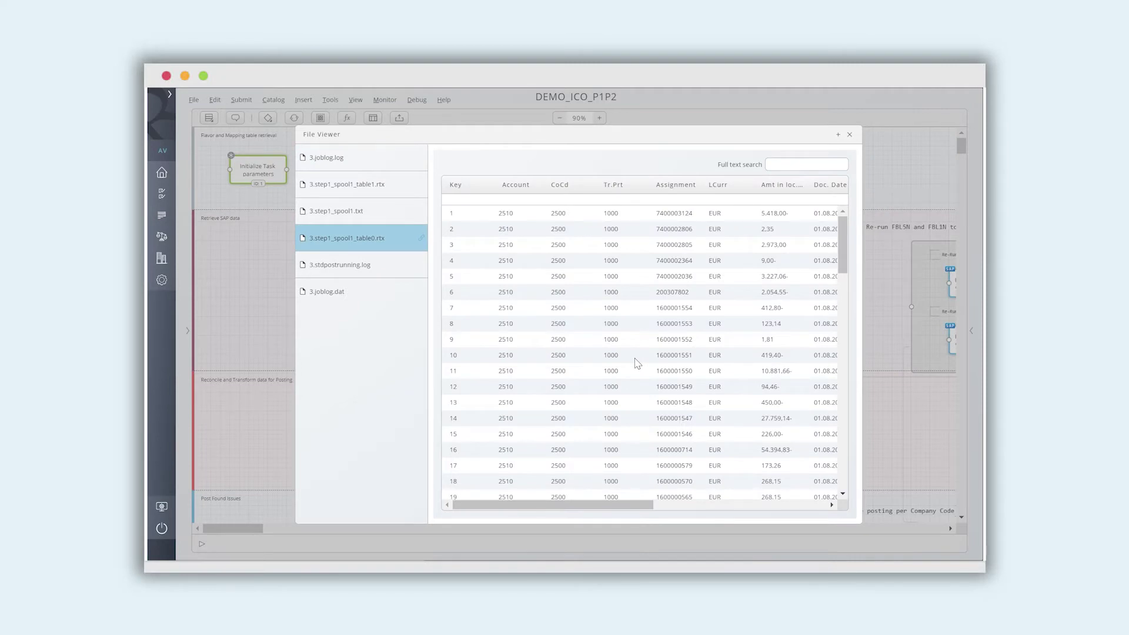
{"action": "left_click", "coordinate": [636, 360]}
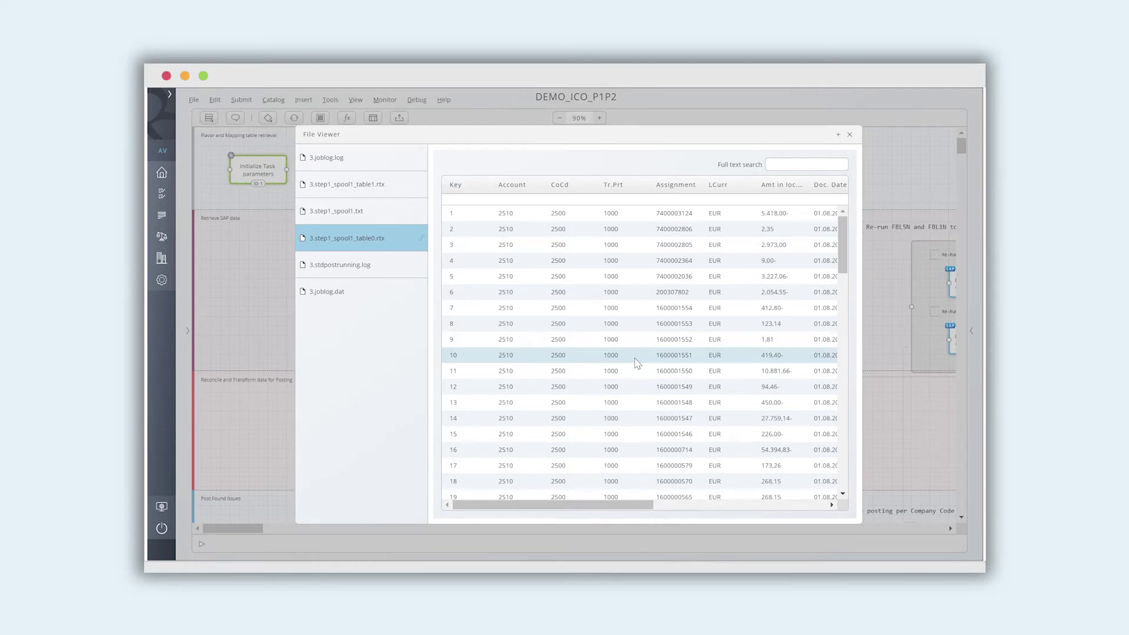
{"action": "left_click", "coordinate": [850, 134]}
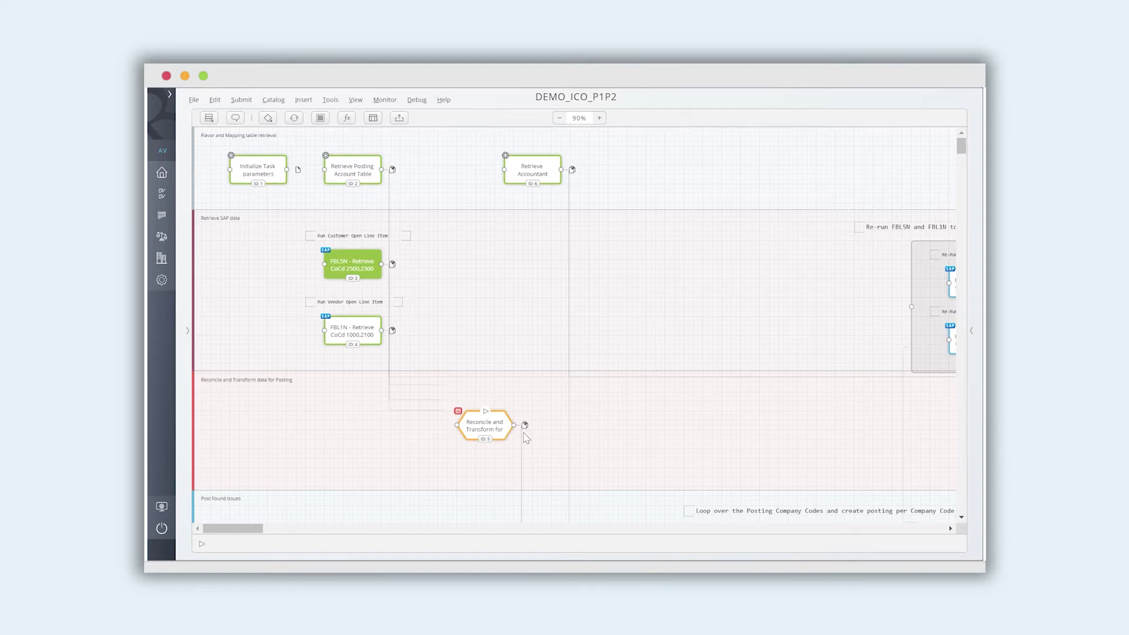
- Evaluate the Reconcile and Transform for Posting rules up to Create Data Set, showing 88- and 96-row tables
{"action": "double_click", "coordinate": [486, 427]}
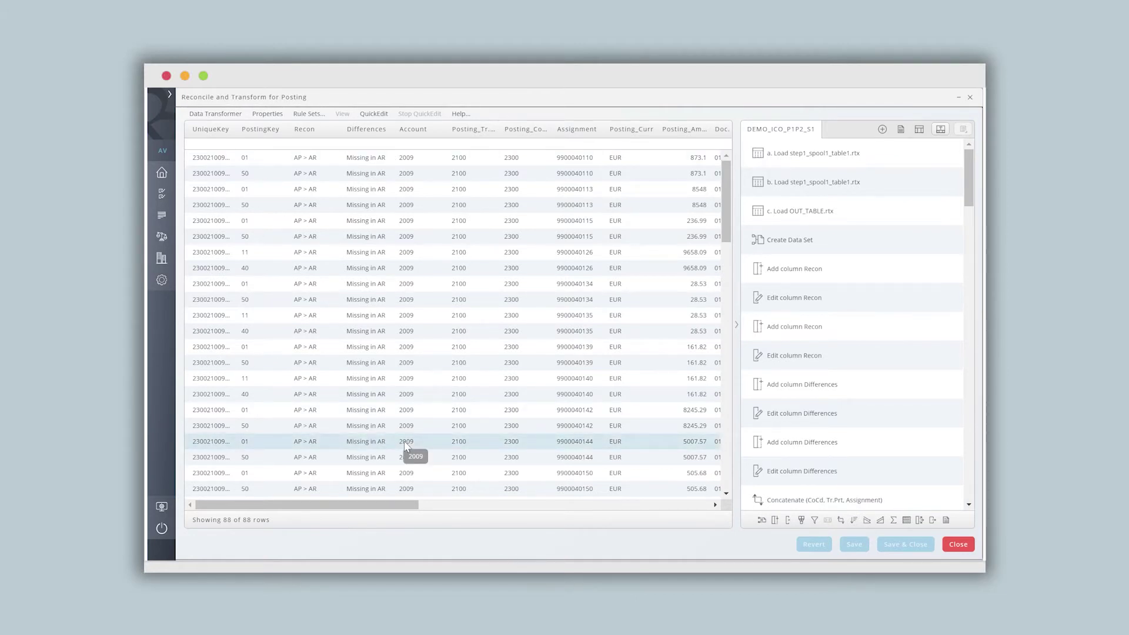
{"action": "right_click", "coordinate": [800, 244]}
{"action": "left_click", "coordinate": [810, 263]}
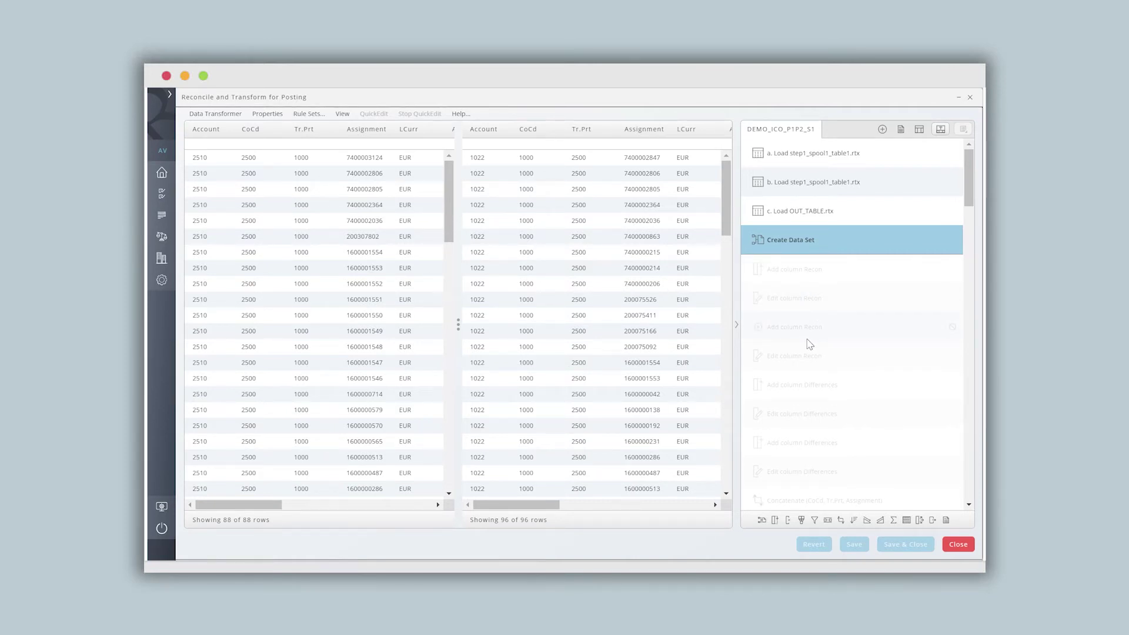
{"action": "scroll", "coordinate": [810, 344], "scroll_direction": "down", "scroll_amount": 2}
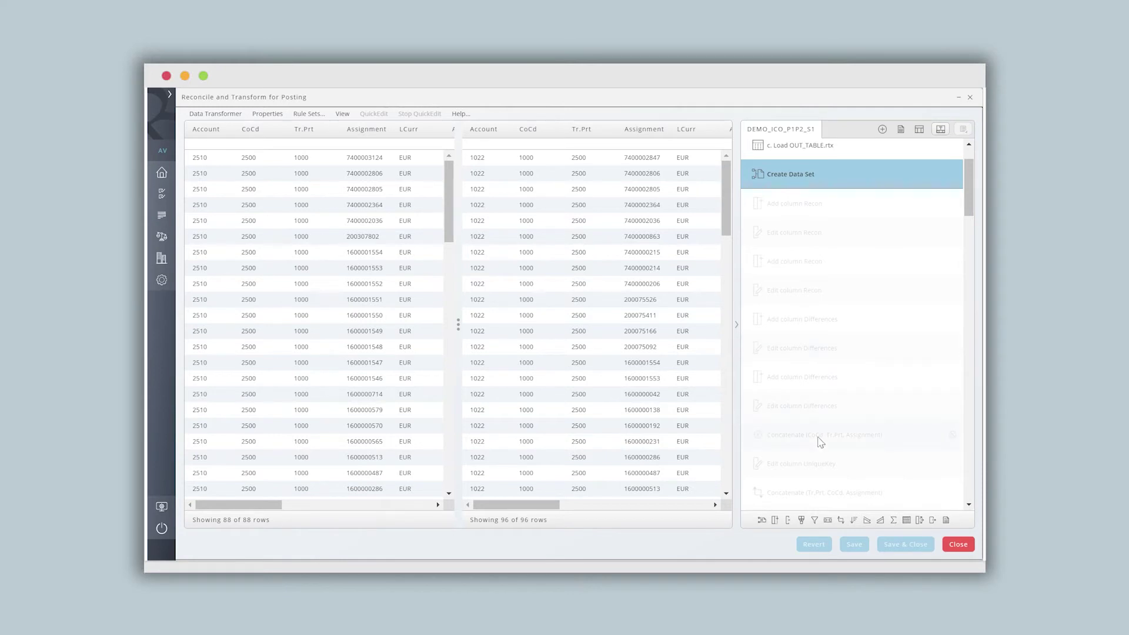
- Evaluate through the Edit column UniqueKey rule and review its UniqueKey column settings
{"action": "right_click", "coordinate": [812, 498]}
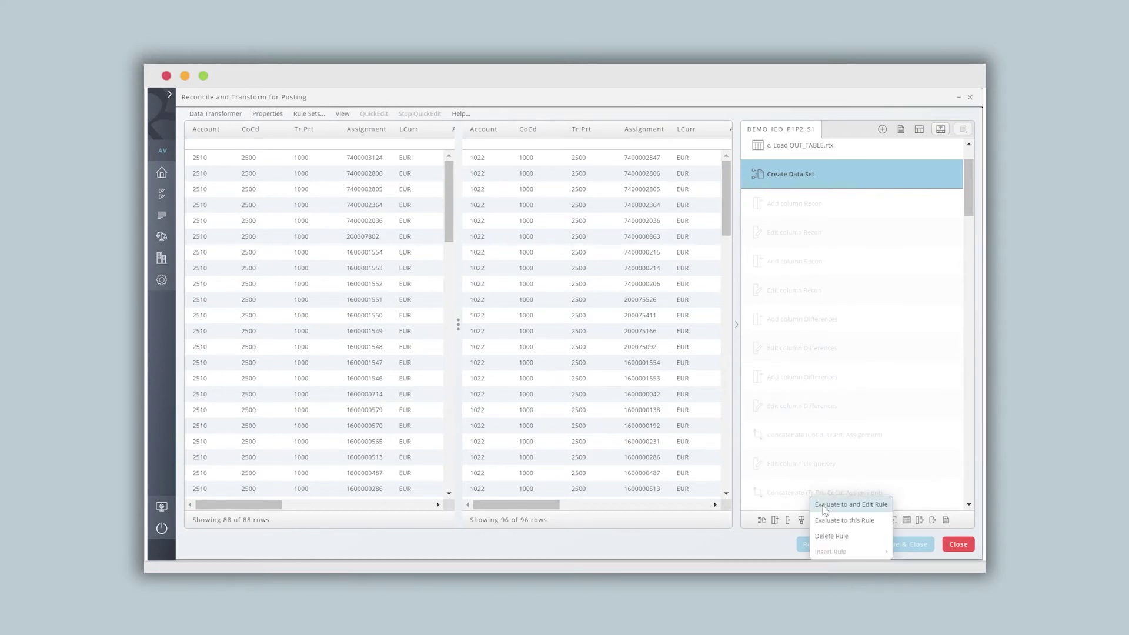
{"action": "left_click", "coordinate": [825, 506]}
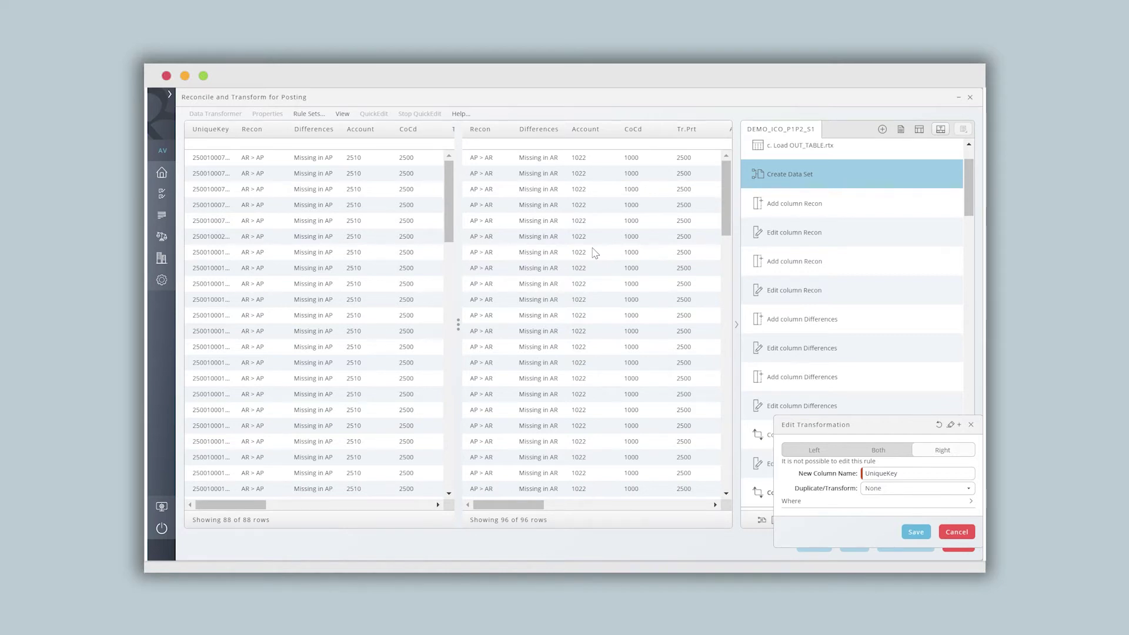
{"action": "left_click_drag", "start_coordinate": [517, 505], "coordinate": [706, 518]}
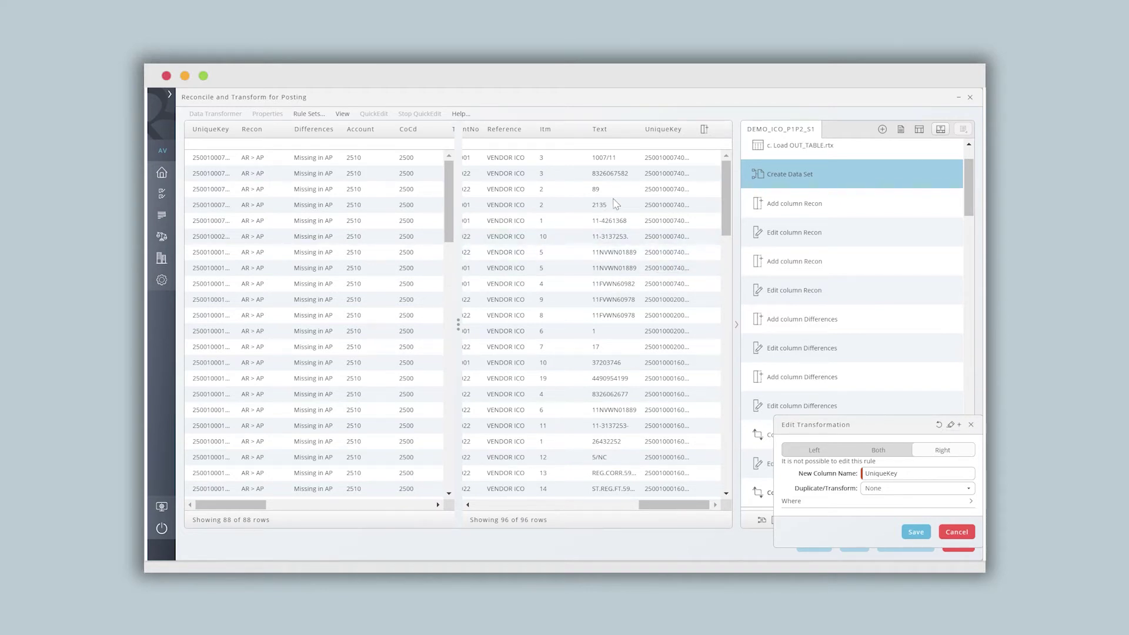
- Evaluate the rules through Grouped Match to column Match and review its grouped match settings
{"action": "left_click", "coordinate": [971, 424]}
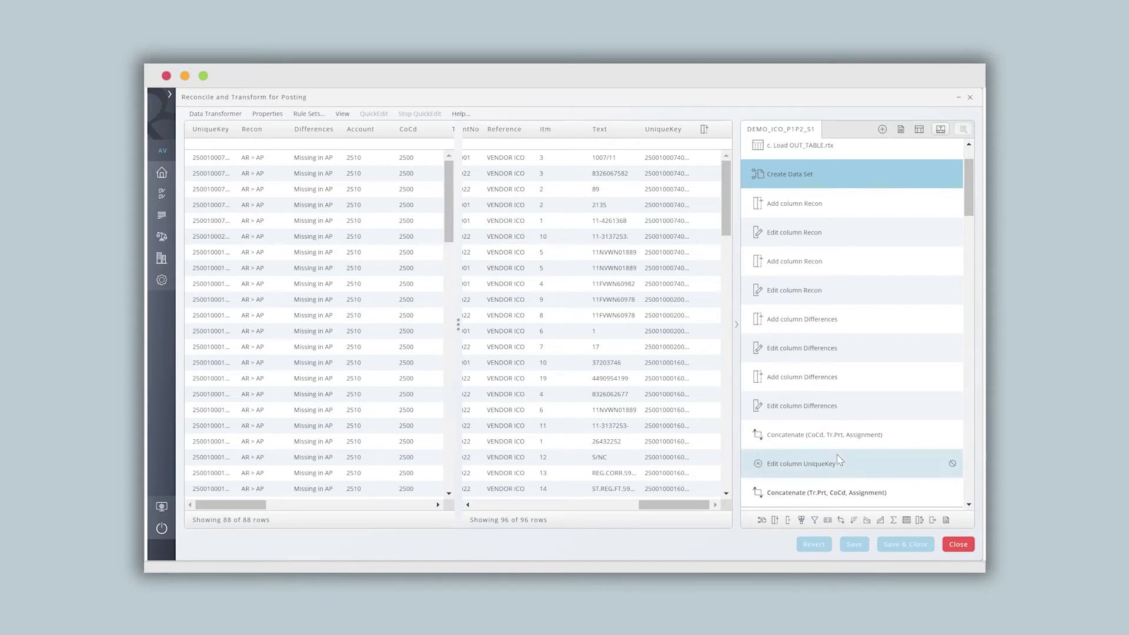
{"action": "scroll", "coordinate": [840, 461], "scroll_direction": "down", "scroll_amount": 3}
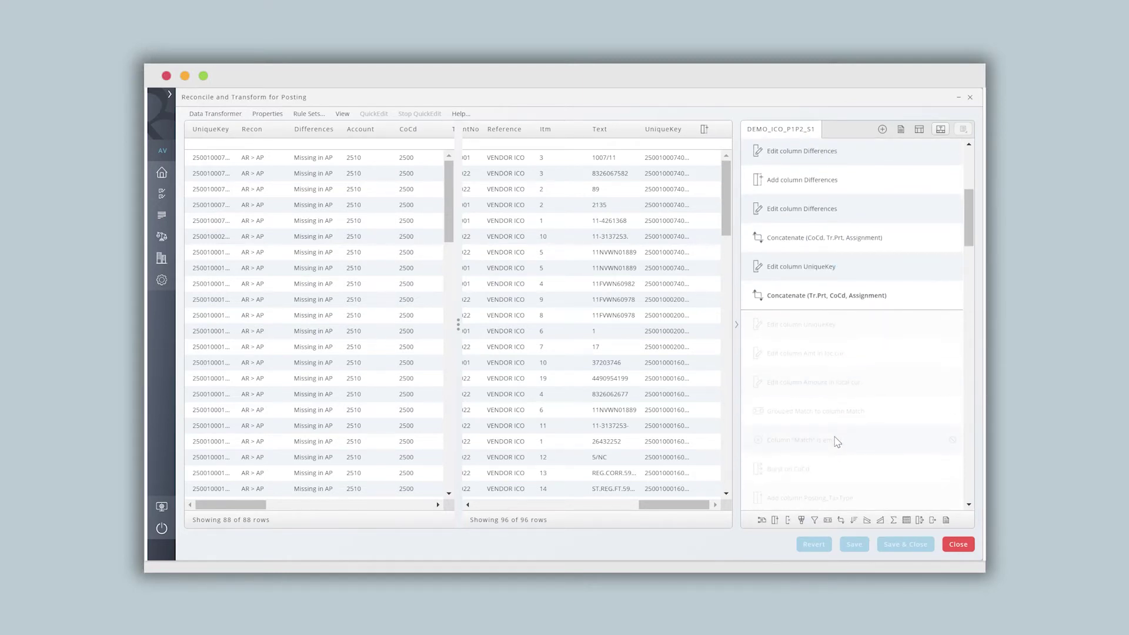
{"action": "right_click", "coordinate": [829, 421]}
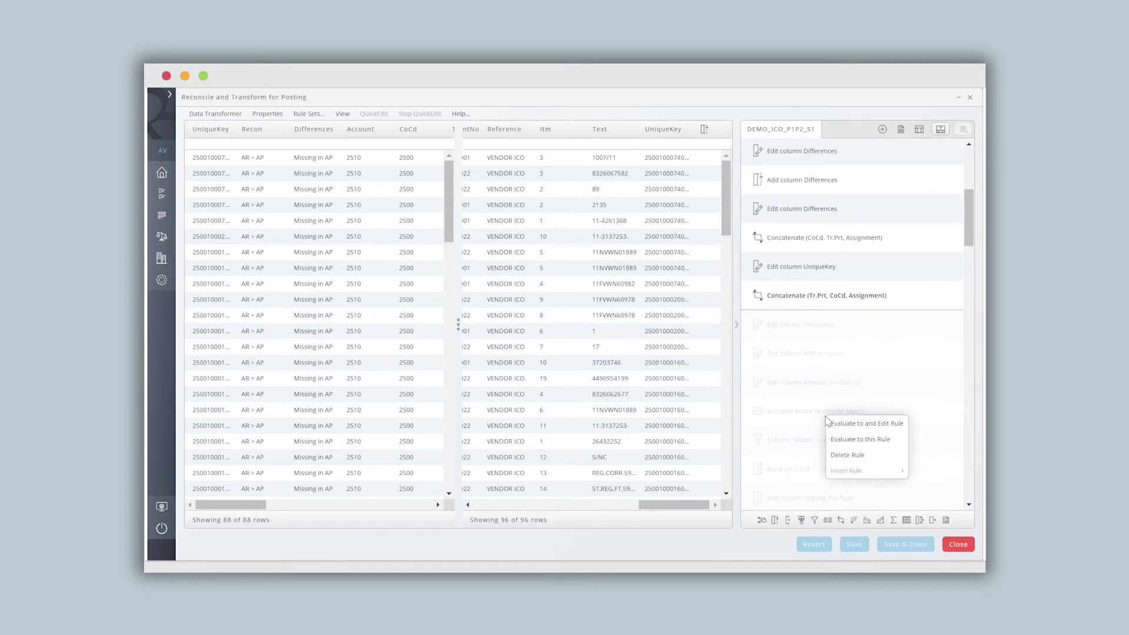
{"action": "left_click", "coordinate": [847, 423]}
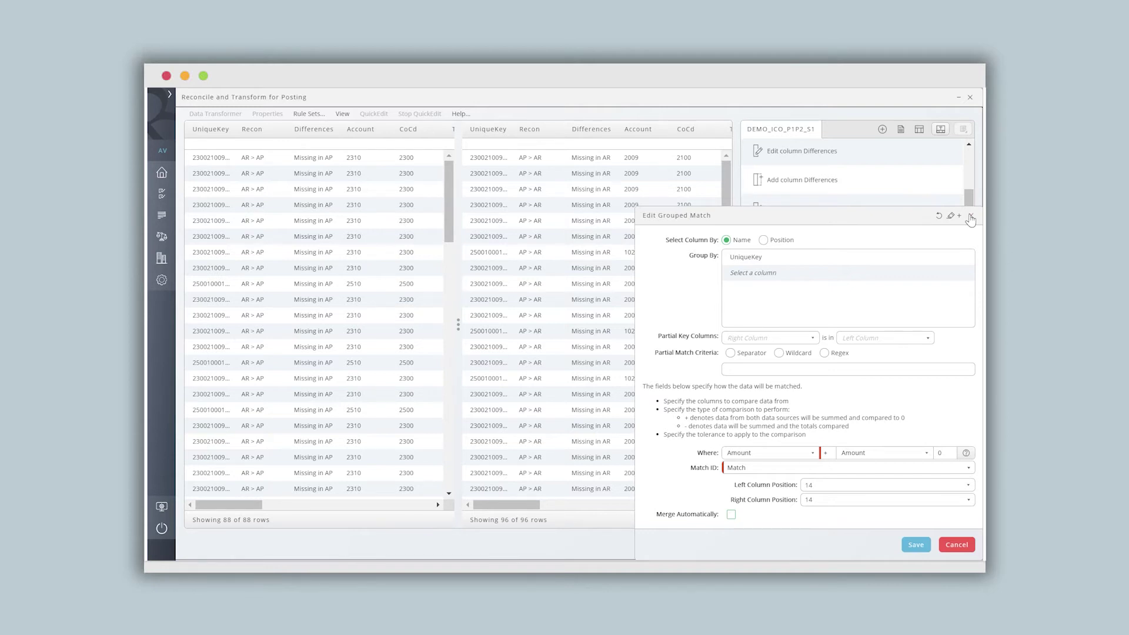
{"action": "left_click", "coordinate": [971, 217]}
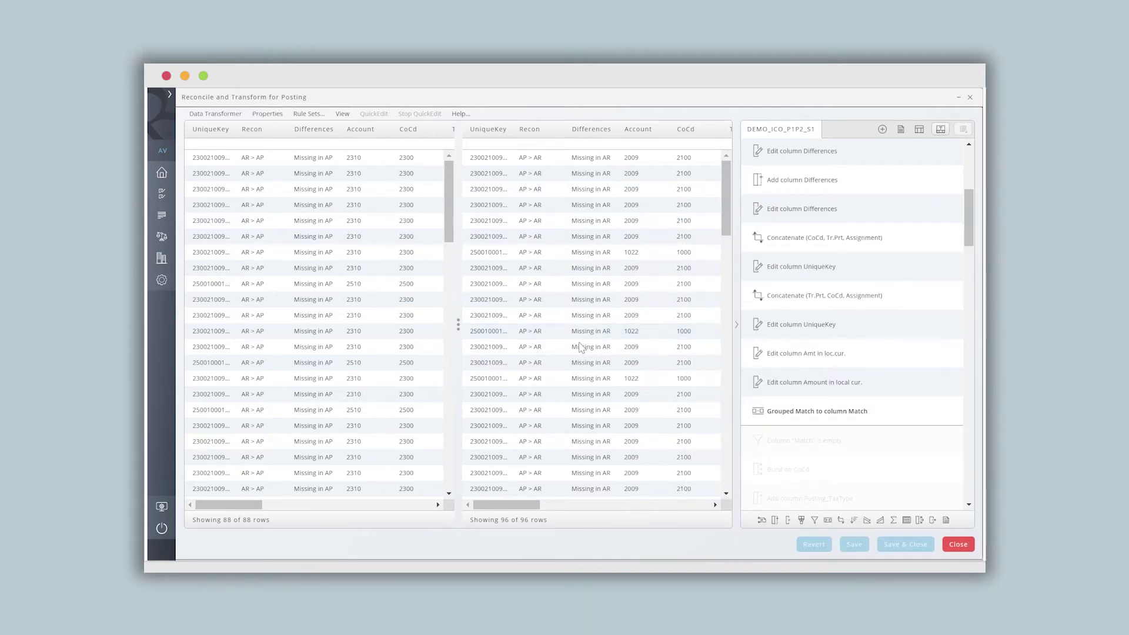
- Scroll both grids to the Match column and inspect the Match 3 vendor line and edit steps
{"action": "left_click_drag", "start_coordinate": [248, 506], "coordinate": [417, 507]}
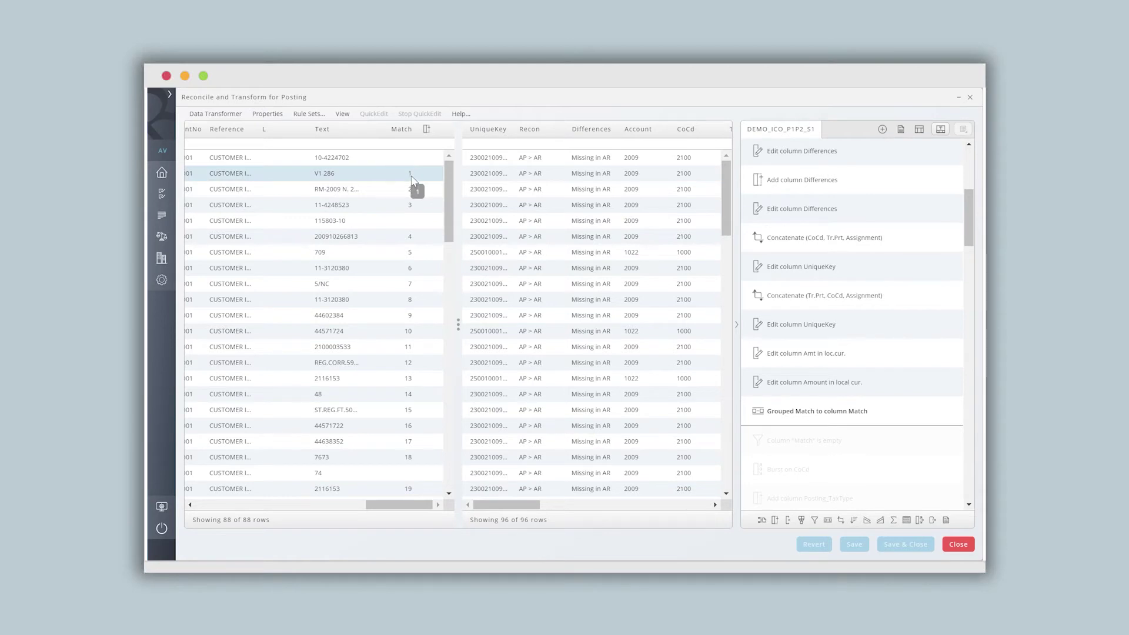
{"action": "left_click_drag", "start_coordinate": [511, 505], "coordinate": [713, 506]}
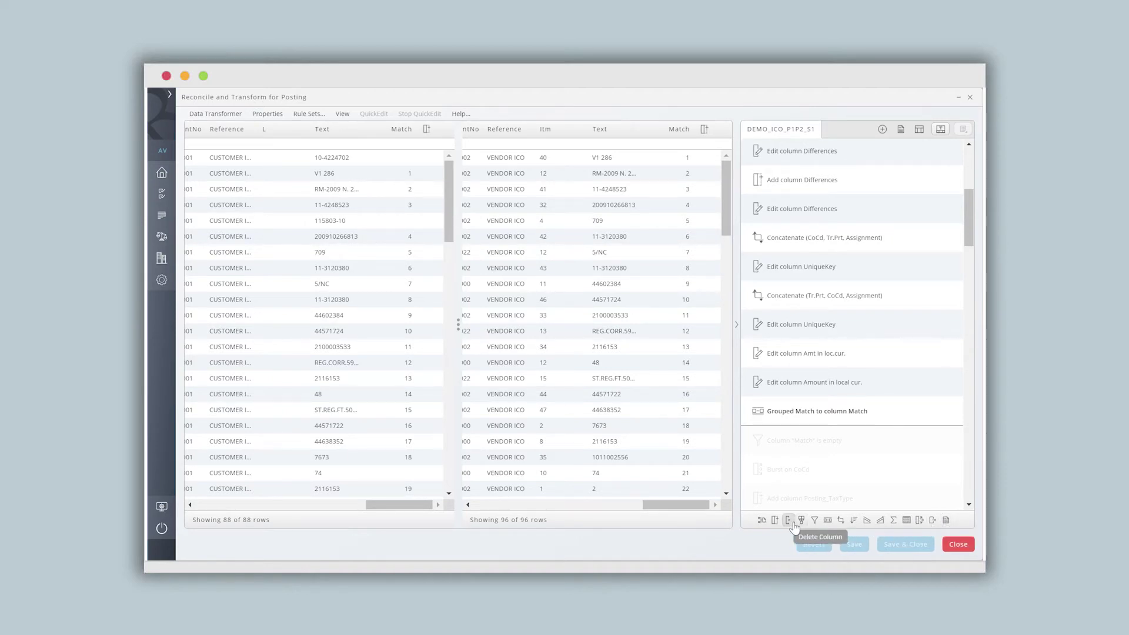
{"action": "left_click", "coordinate": [571, 190]}
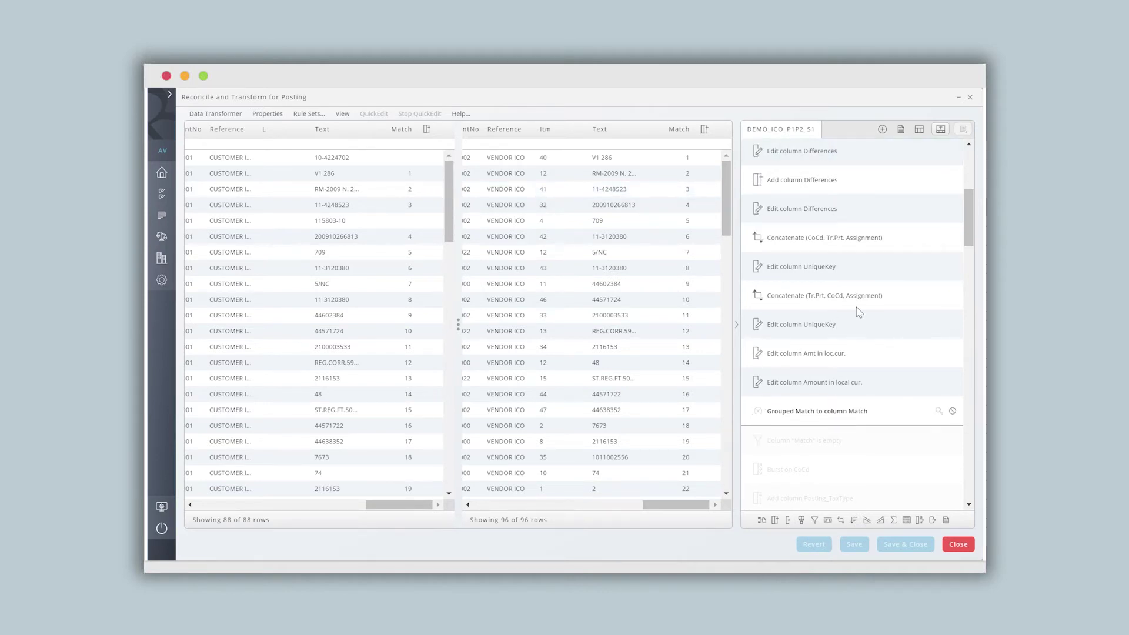
{"action": "left_click", "coordinate": [828, 388]}
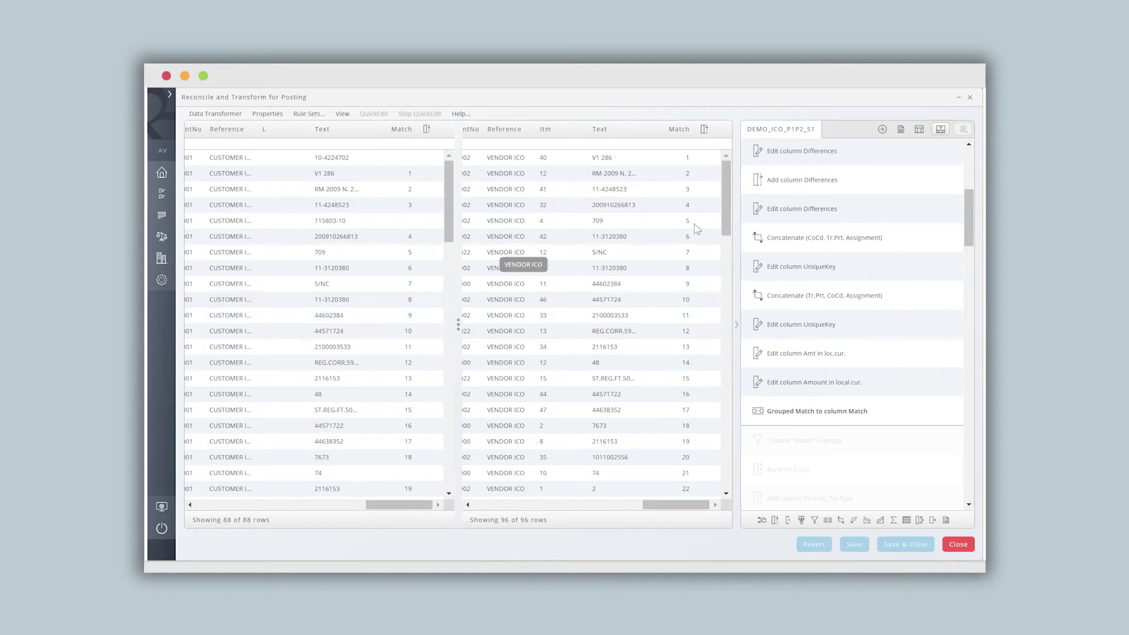
{"action": "left_click", "coordinate": [845, 216]}
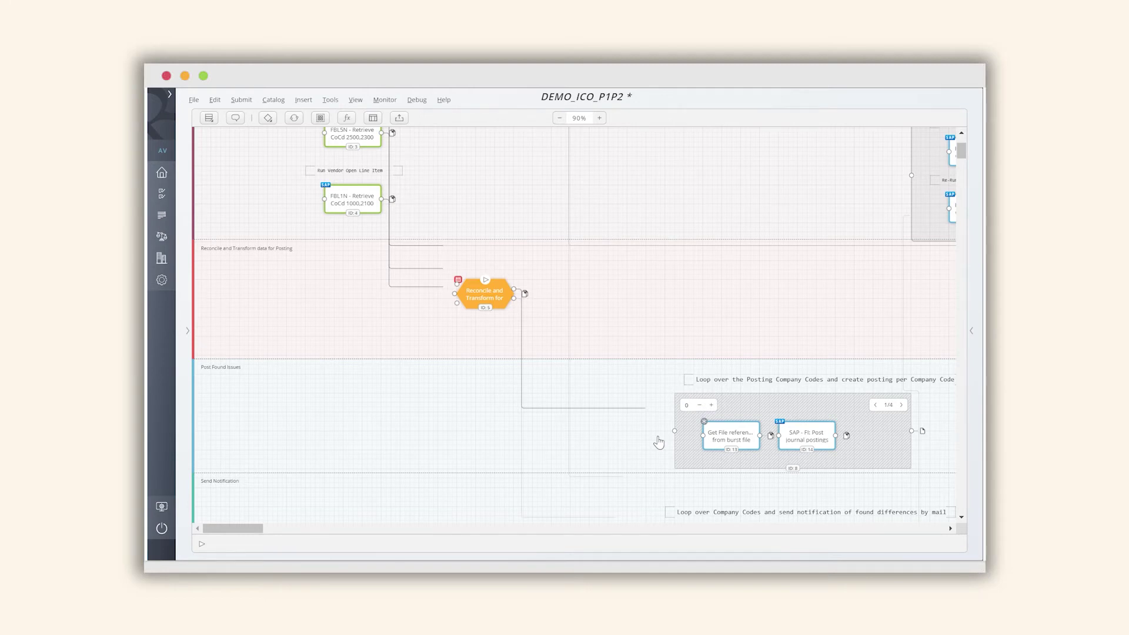
{"action": "scroll", "coordinate": [676, 164], "scroll_direction": "up", "scroll_amount": 5}
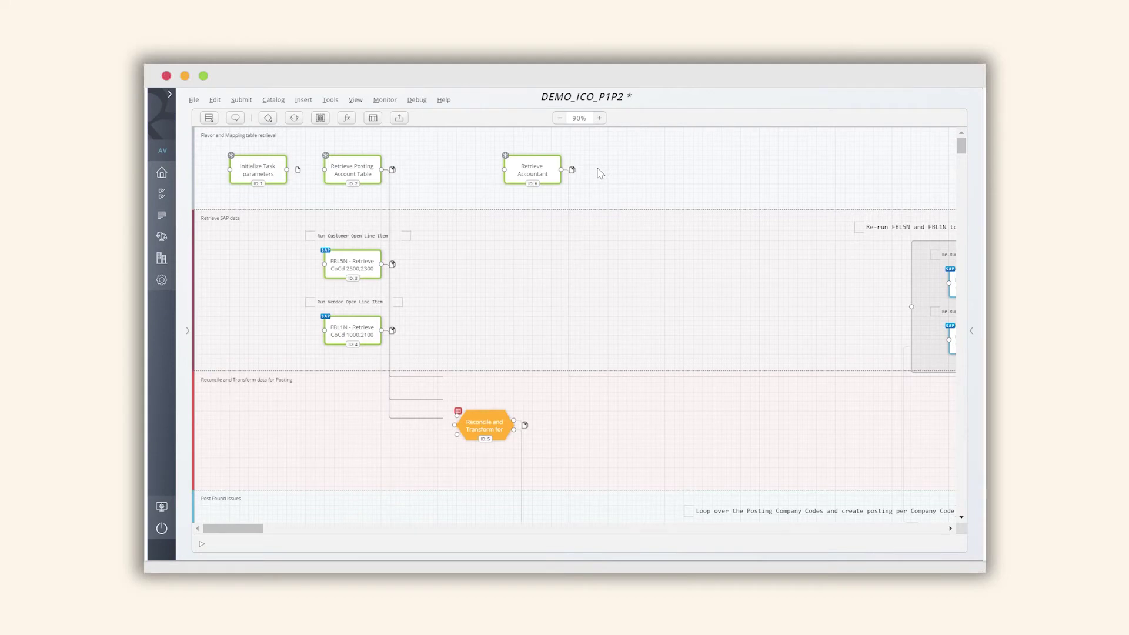
{"action": "scroll", "coordinate": [600, 174], "scroll_direction": "down", "scroll_amount": 10}
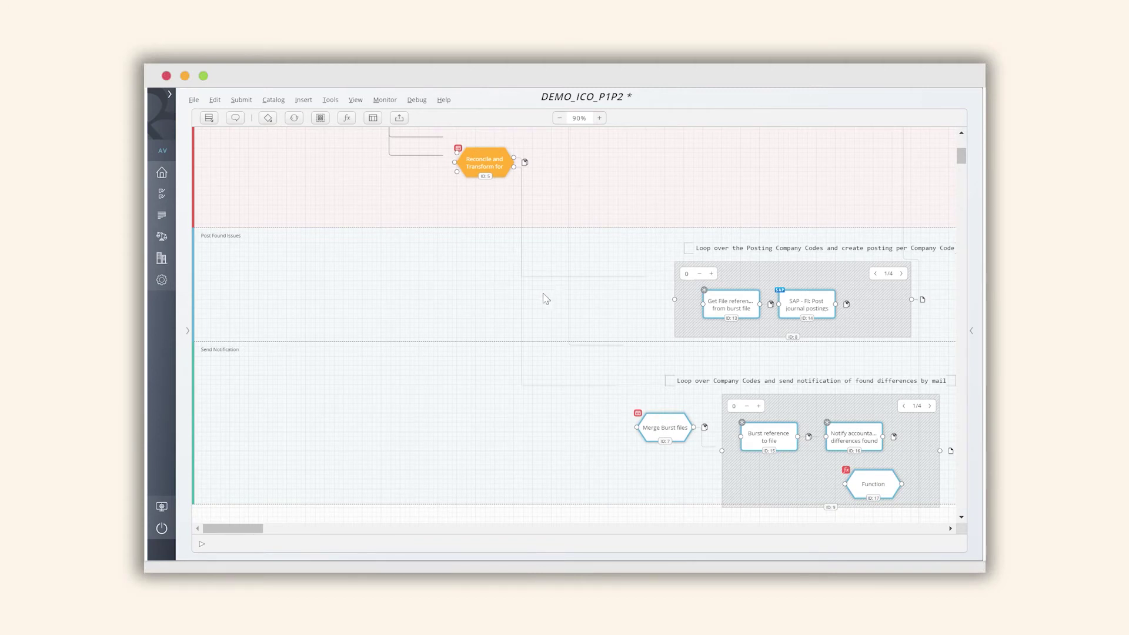
{"action": "scroll", "coordinate": [545, 294], "scroll_direction": "up", "scroll_amount": 5}
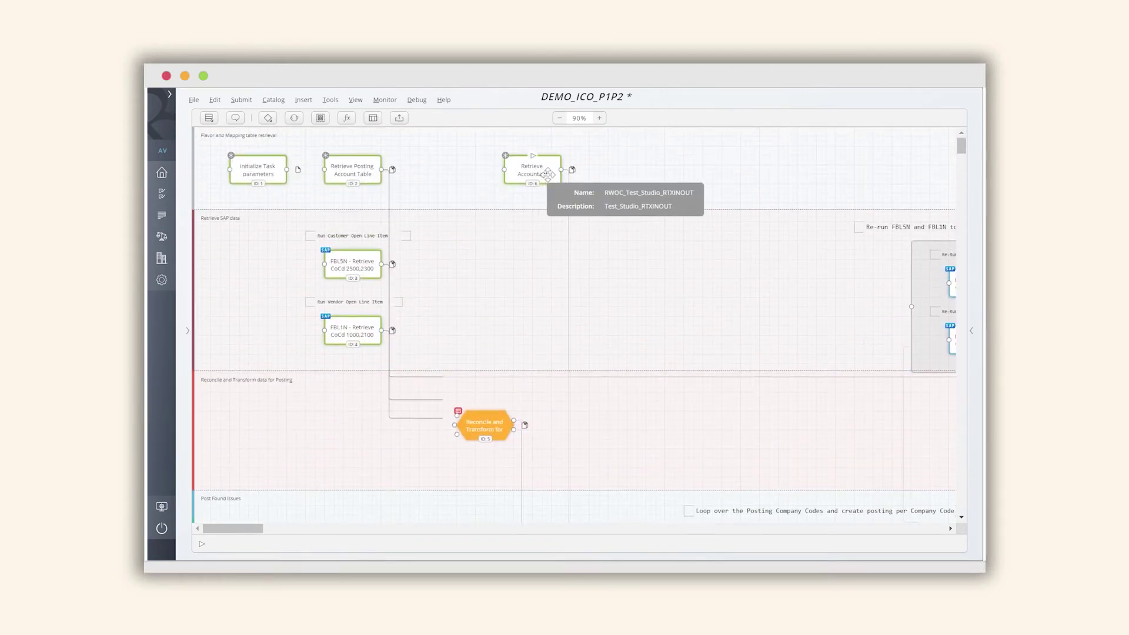
{"action": "scroll", "coordinate": [609, 232], "scroll_direction": "down", "scroll_amount": 6}
{"action": "scroll", "coordinate": [612, 262], "scroll_direction": "down", "scroll_amount": 1}
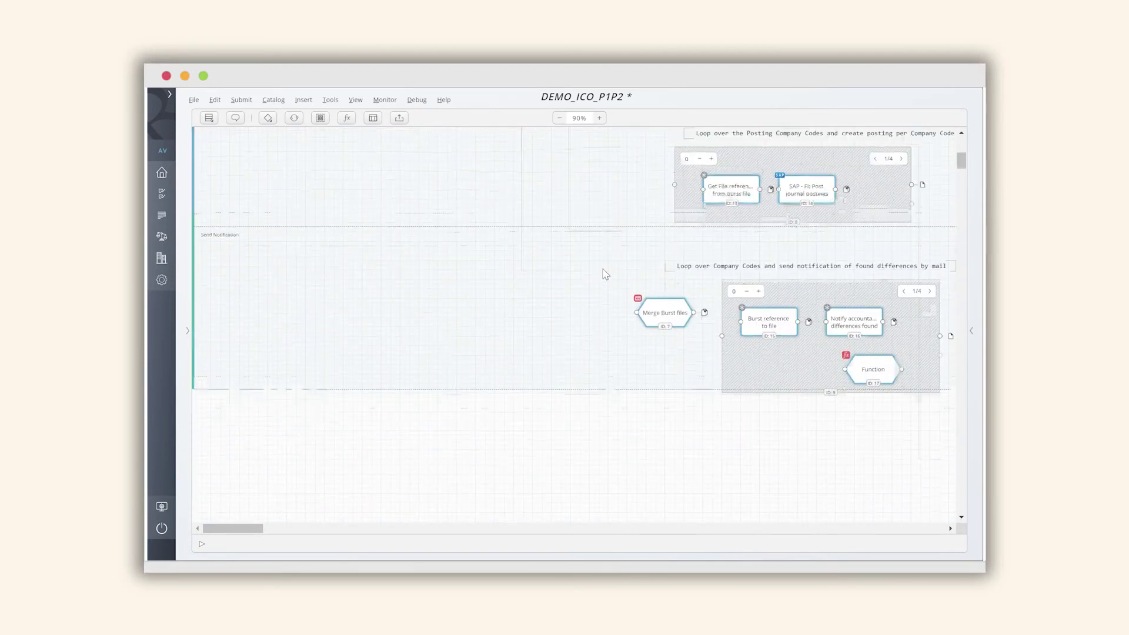
{"action": "scroll", "coordinate": [600, 271], "scroll_direction": "up", "scroll_amount": 1}
- Scroll the diagram to the notification loop and workflow, then return to the Home dashboard
{"action": "left_click", "coordinate": [950, 528]}
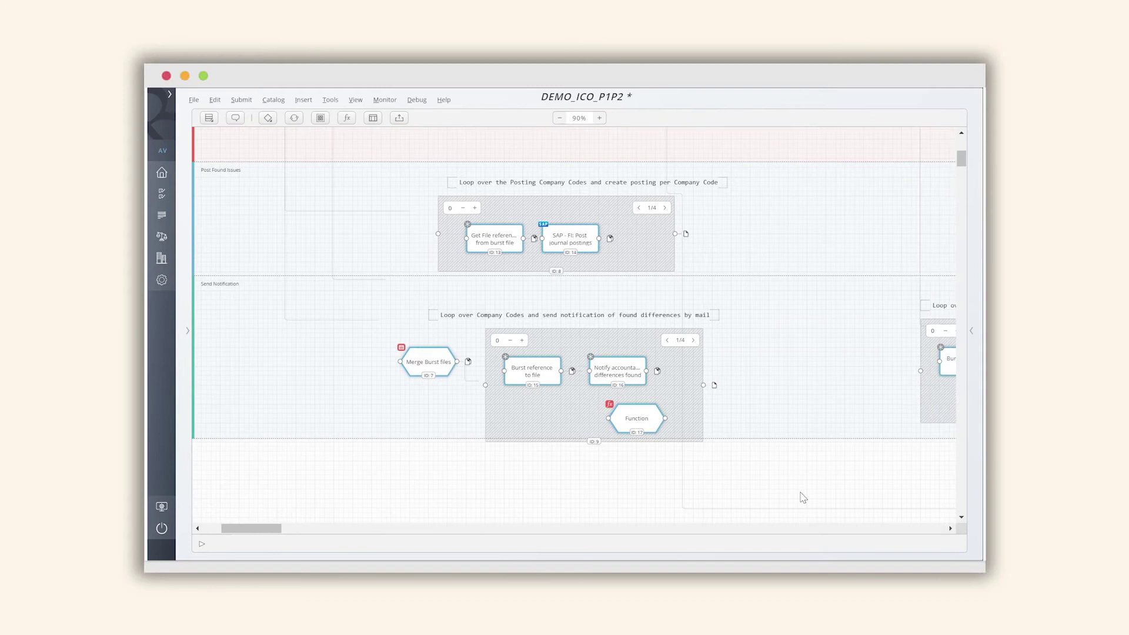
{"action": "left_click_drag", "start_coordinate": [231, 534], "coordinate": [282, 532]}
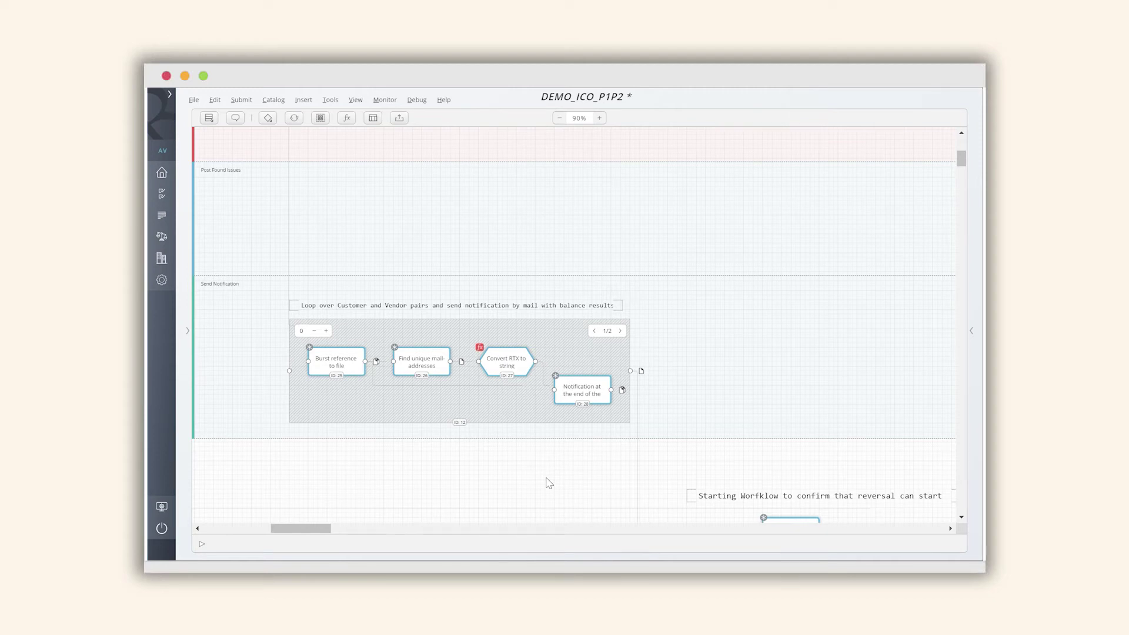
{"action": "scroll", "coordinate": [716, 367], "scroll_direction": "down", "scroll_amount": 1}
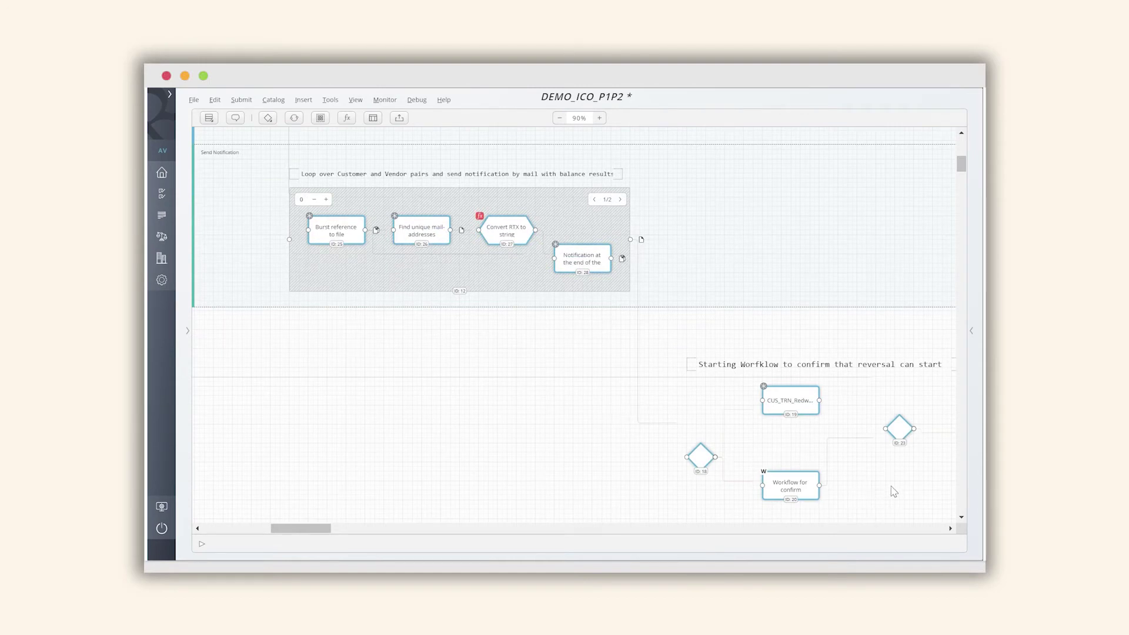
{"action": "left_click", "coordinate": [950, 528]}
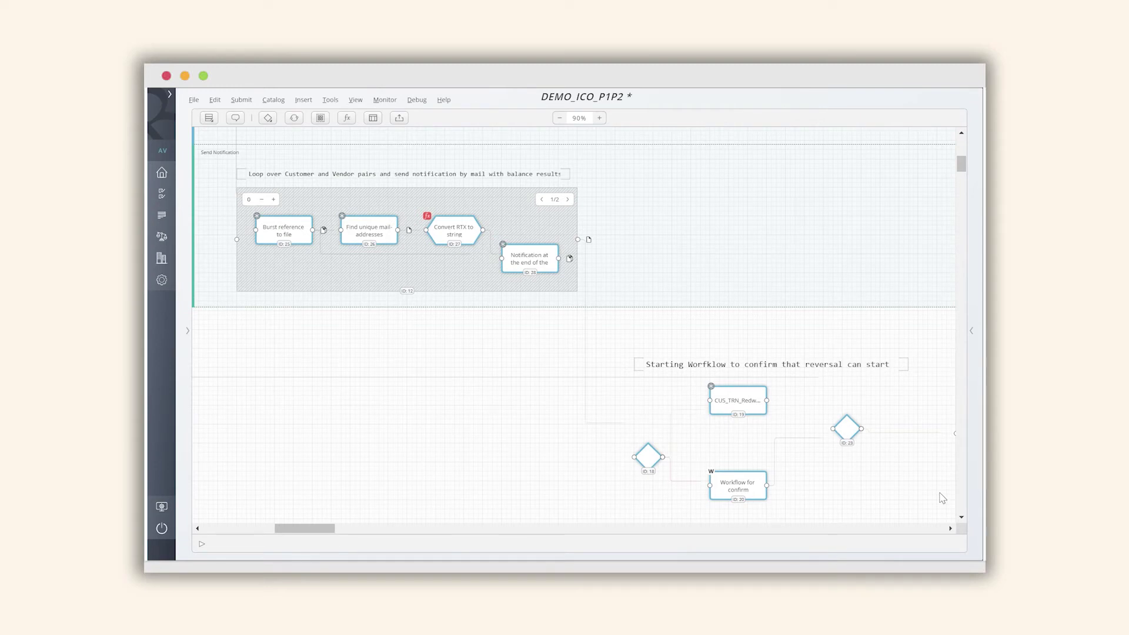
{"action": "left_click", "coordinate": [162, 173]}
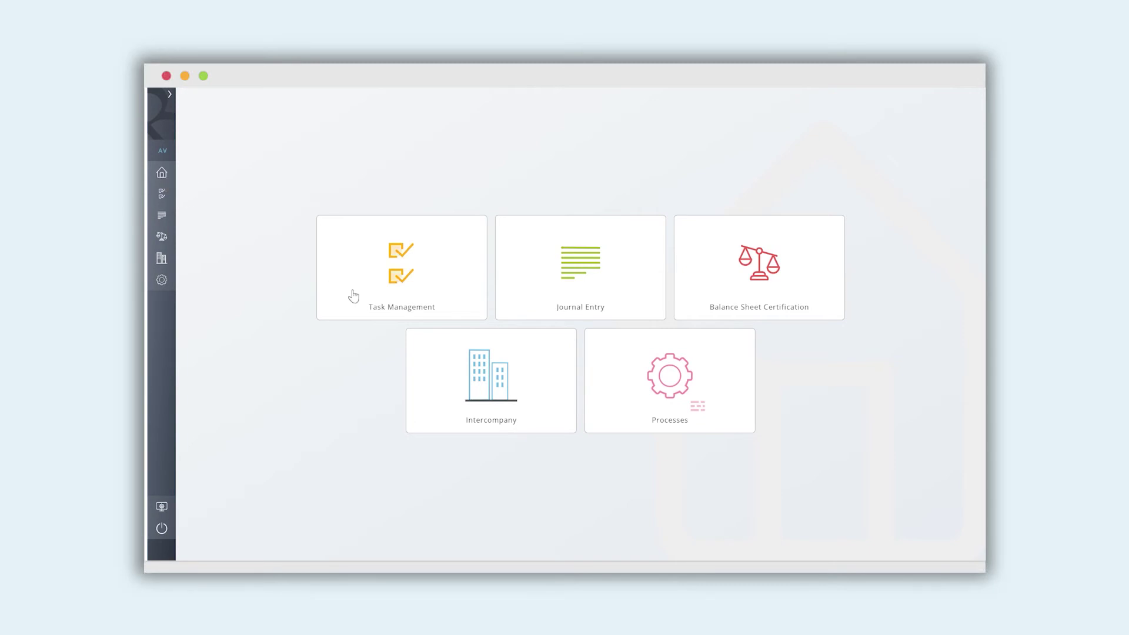
- Request and confirm an Intercompany Reconciliation run from the Intercompany module
{"action": "left_click", "coordinate": [474, 397]}
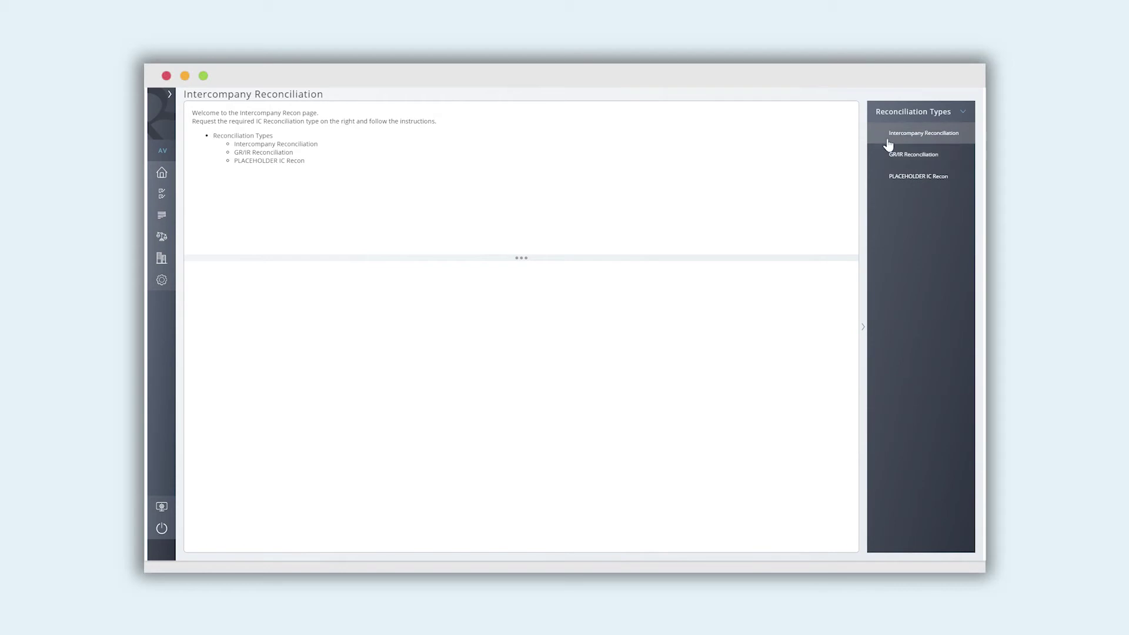
{"action": "left_click", "coordinate": [910, 136]}
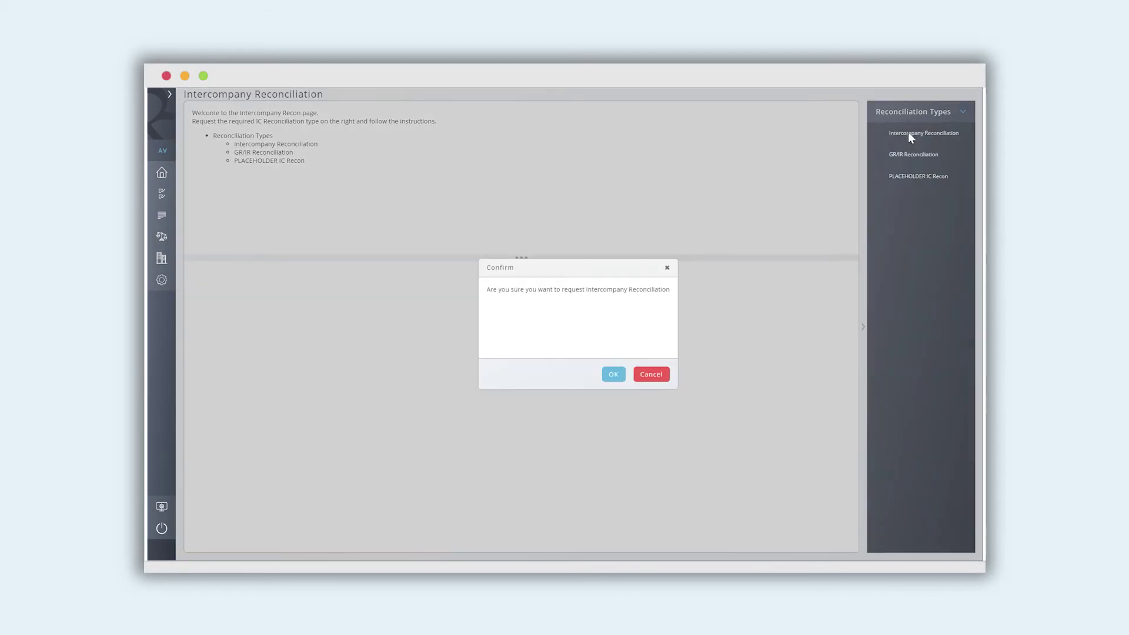
{"action": "left_click", "coordinate": [612, 376]}
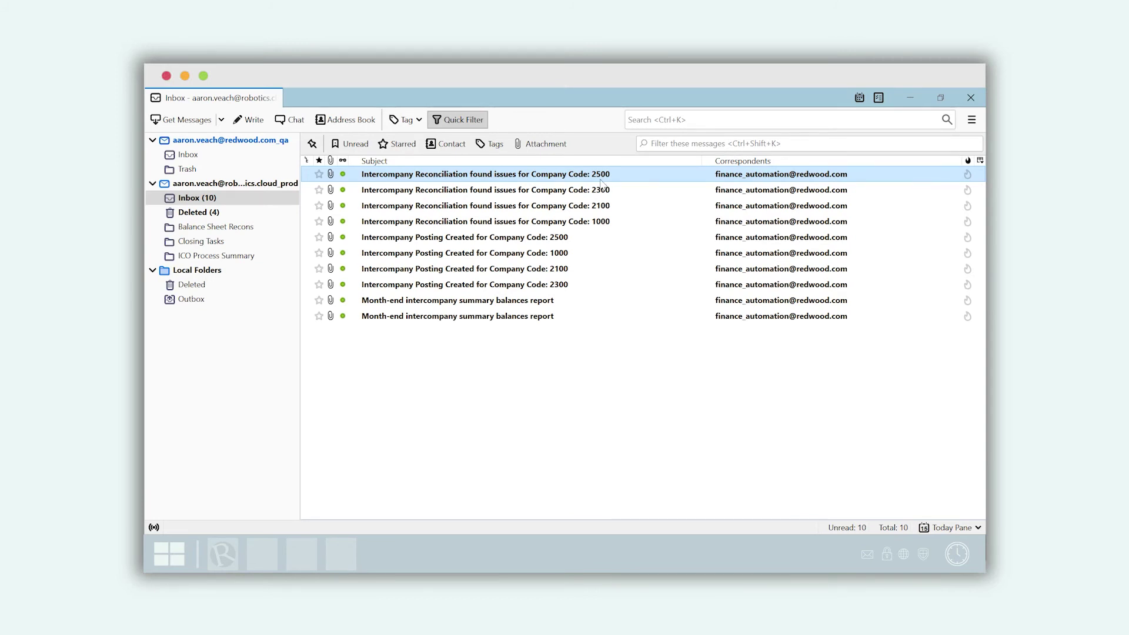
- Read the Company Code 2500 reconciliation-issues email and its table, then close it
{"action": "double_click", "coordinate": [569, 177]}
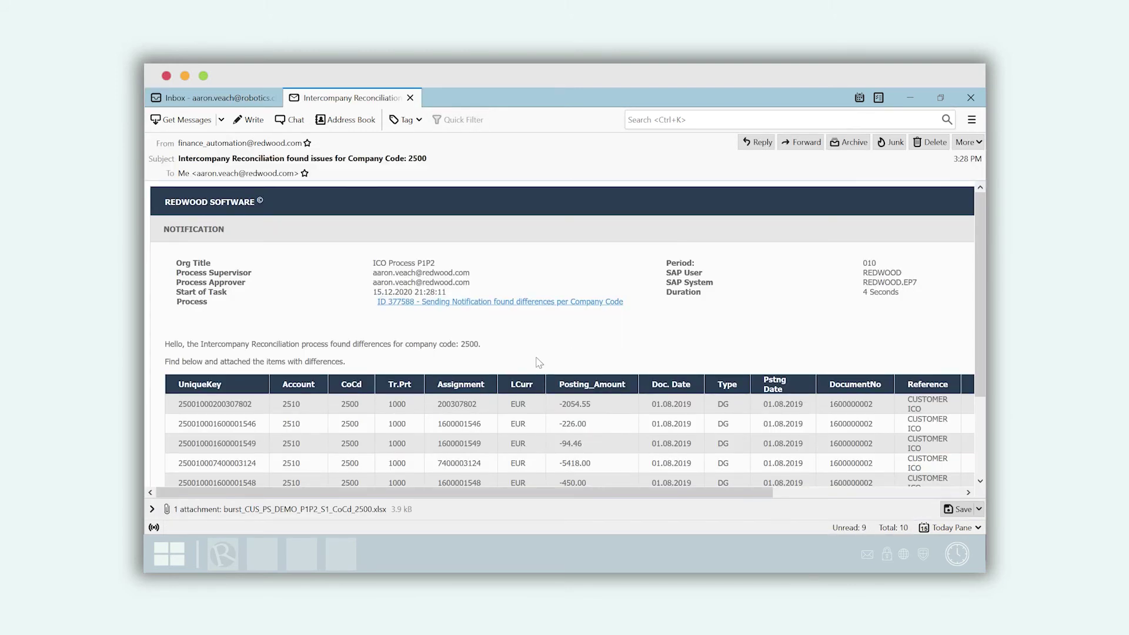
{"action": "scroll", "coordinate": [496, 382], "scroll_direction": "down", "scroll_amount": 3}
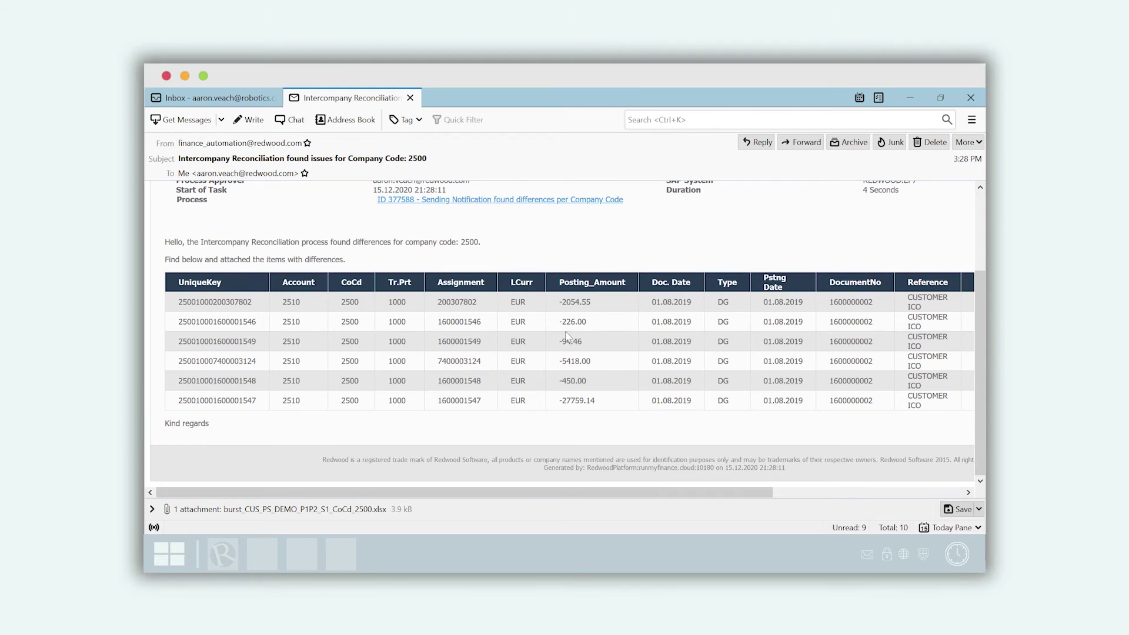
{"action": "left_click", "coordinate": [410, 98]}
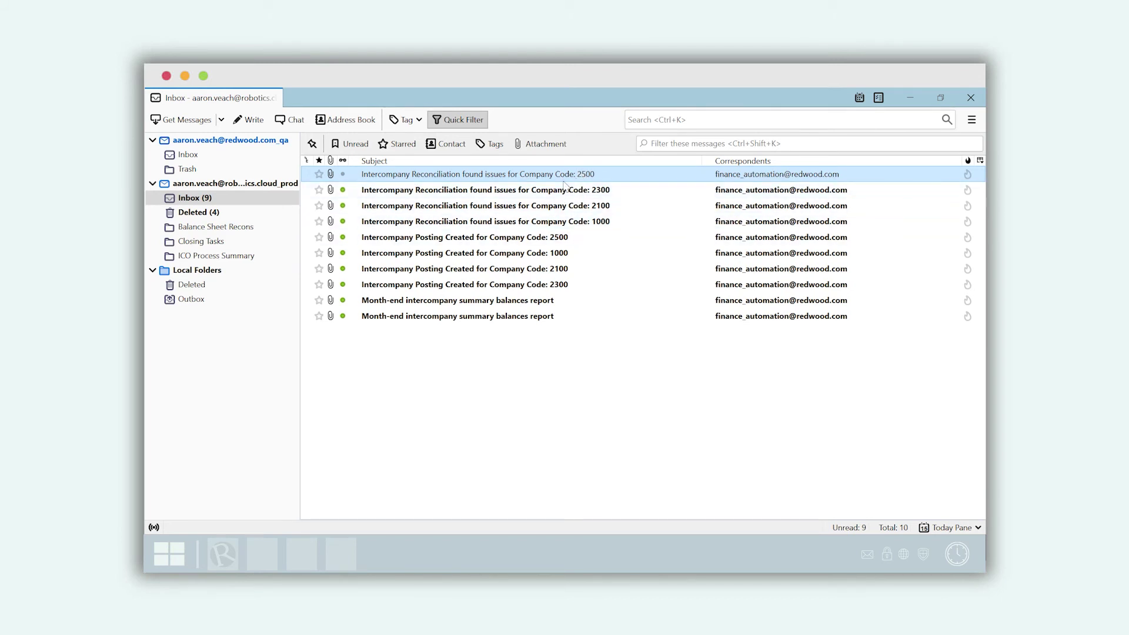
- Read the Company Code 2500 posting-created email and view its Journal_Created.xlsx attachment
{"action": "double_click", "coordinate": [537, 238]}
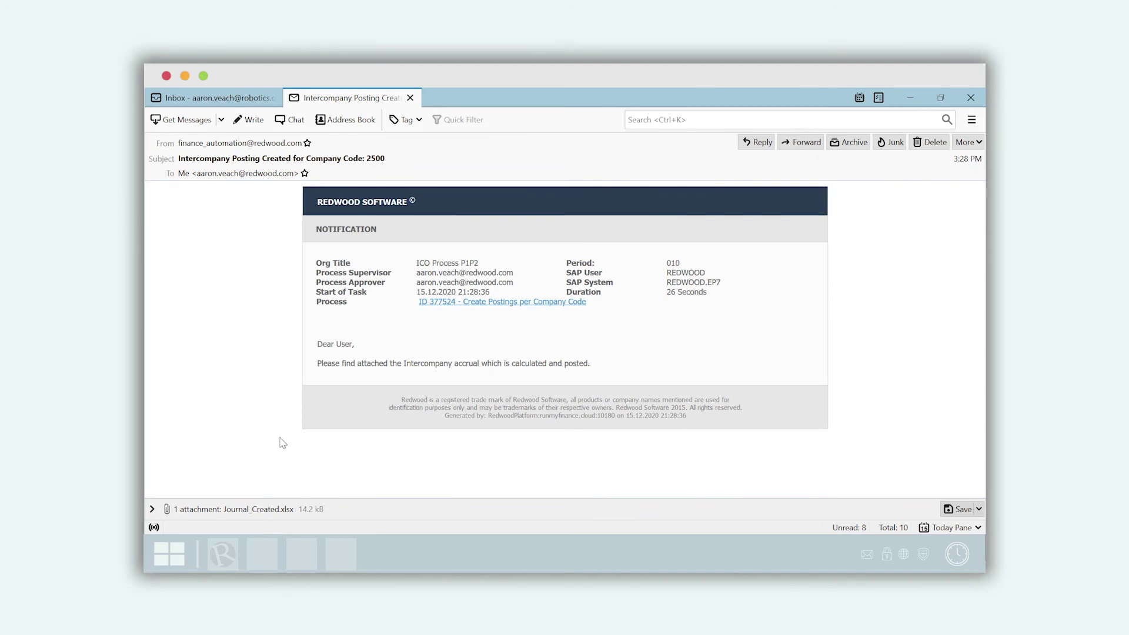
{"action": "left_click", "coordinate": [152, 509]}
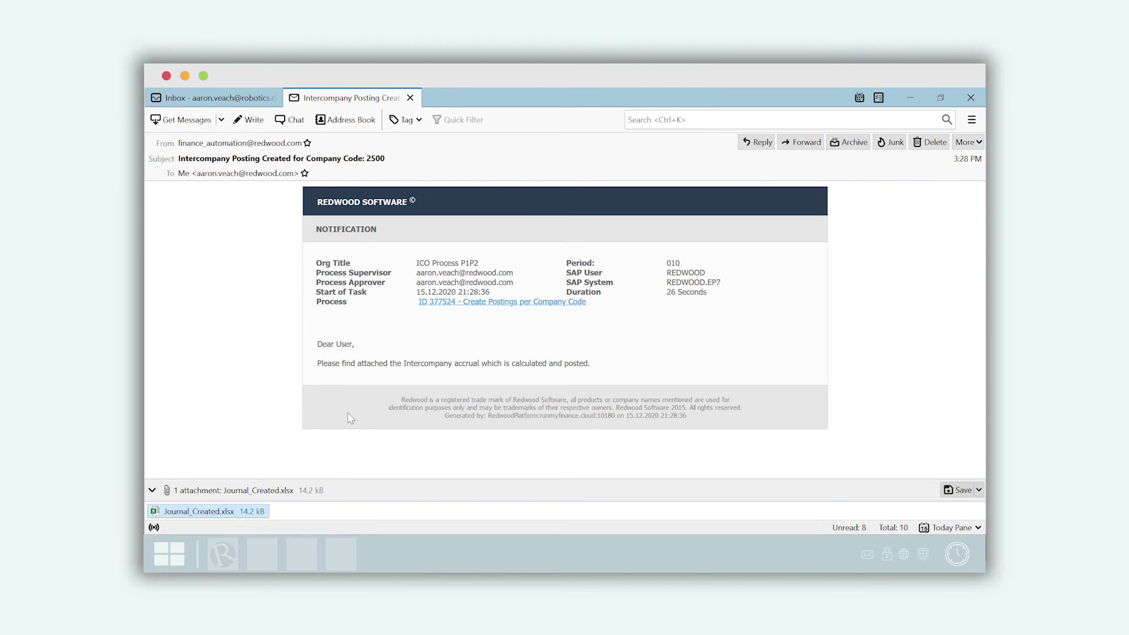
{"action": "left_click", "coordinate": [411, 98]}
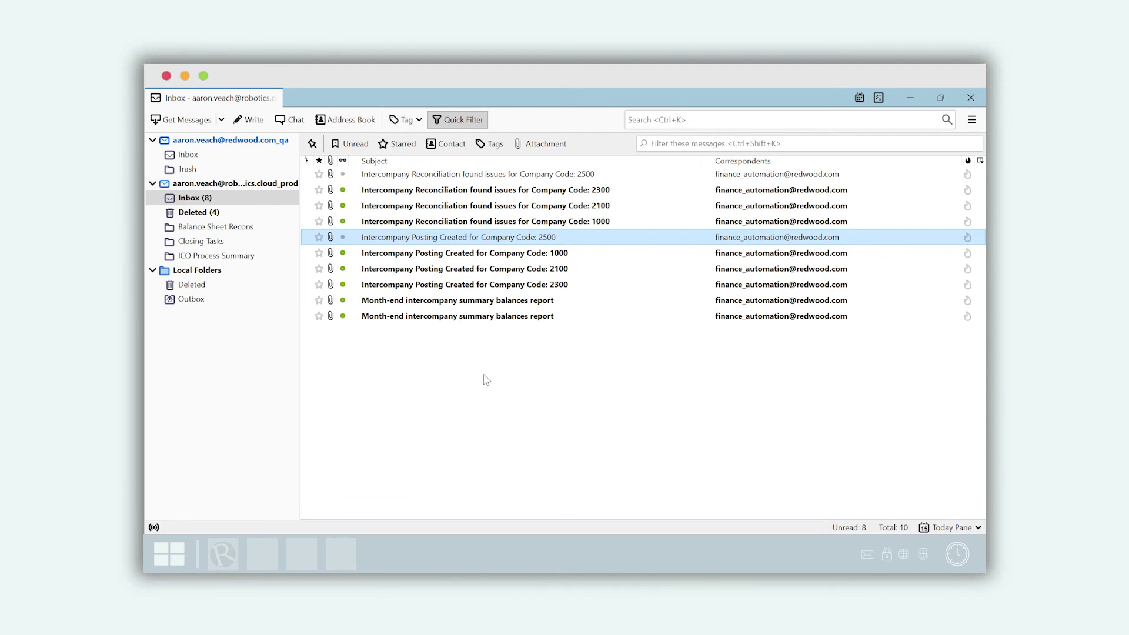
- Open the first month-end intercompany summary balances report and scroll its table sideways
{"action": "left_click", "coordinate": [470, 301]}
{"action": "double_click", "coordinate": [471, 303]}
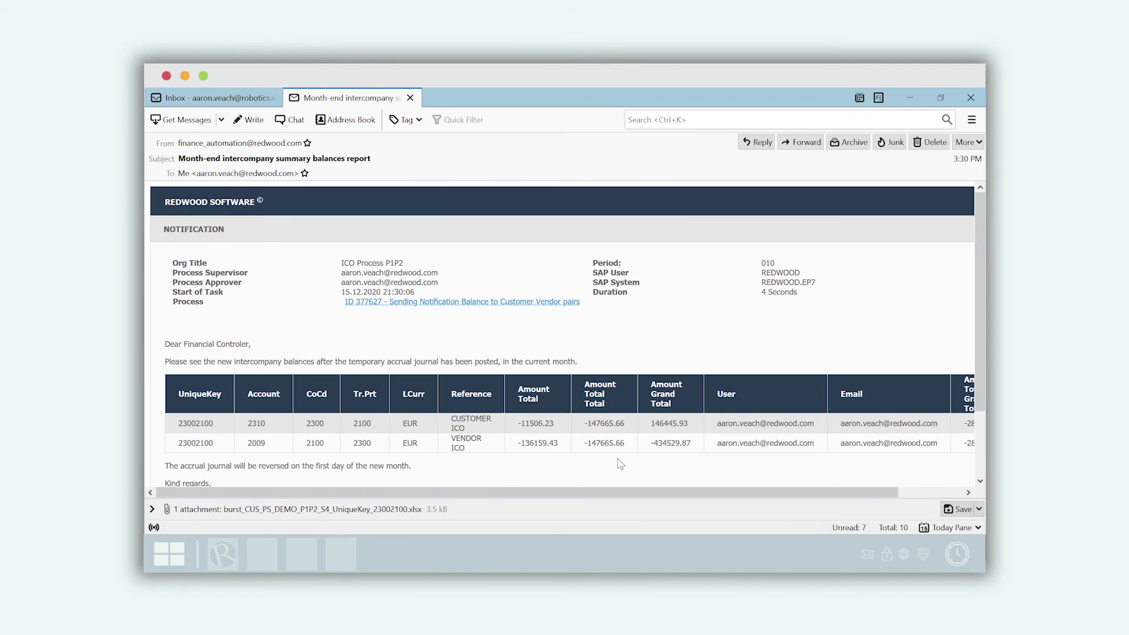
{"action": "left_click_drag", "start_coordinate": [634, 497], "coordinate": [700, 497]}
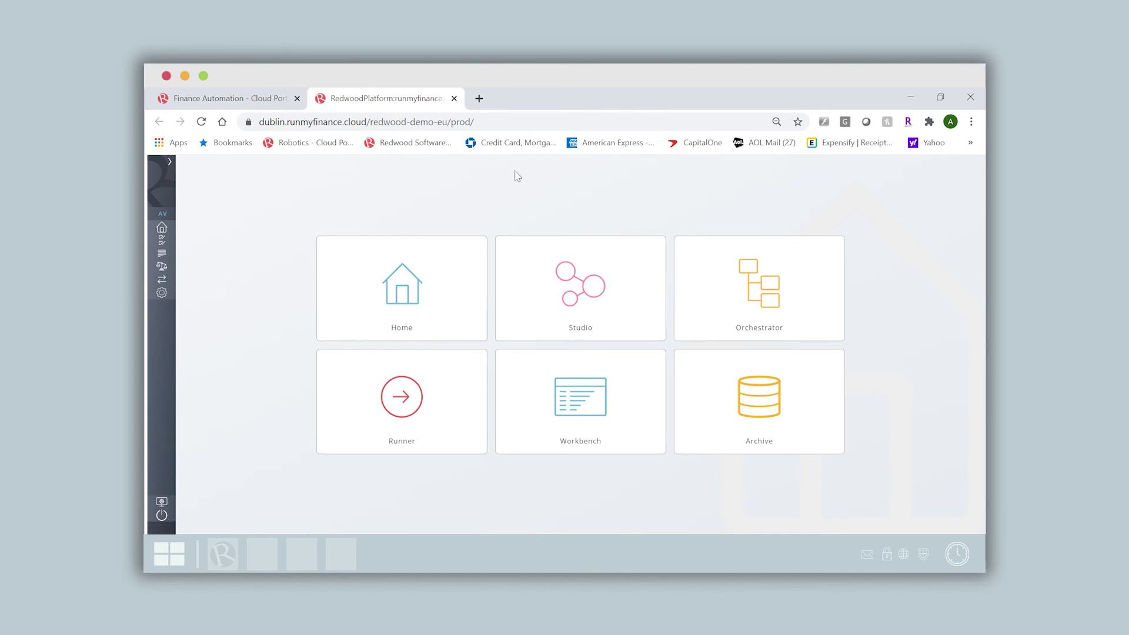
- Open the Redwood Archive and browse Intercompany > Customer - Vendor to folder 377775
{"action": "left_click", "coordinate": [759, 425]}
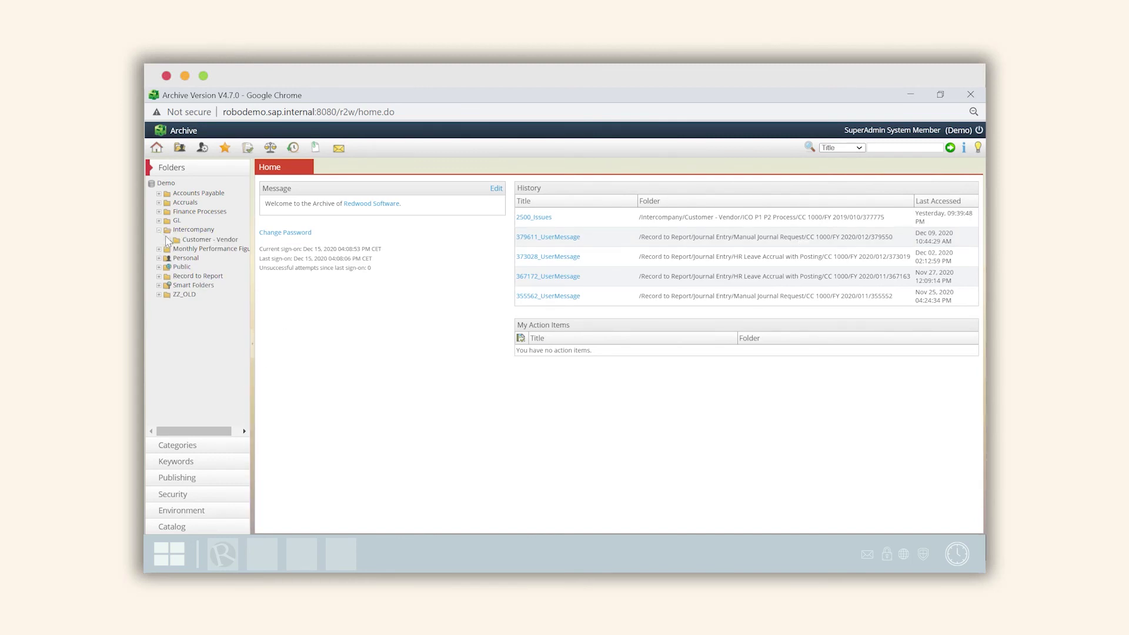
{"action": "left_click", "coordinate": [169, 240]}
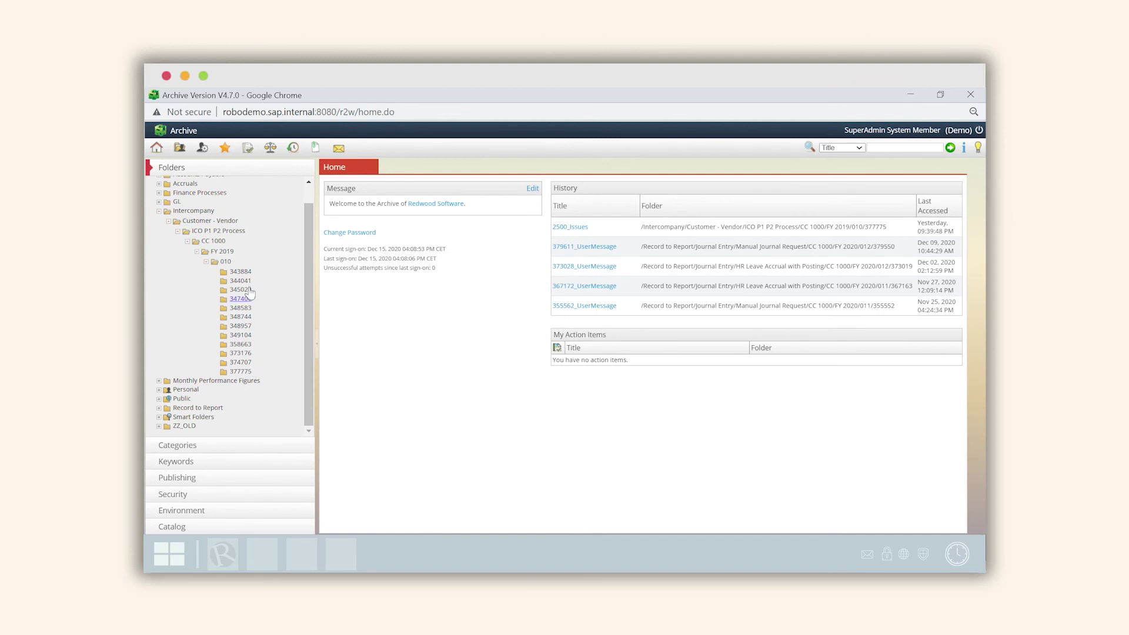
{"action": "left_click", "coordinate": [240, 372]}
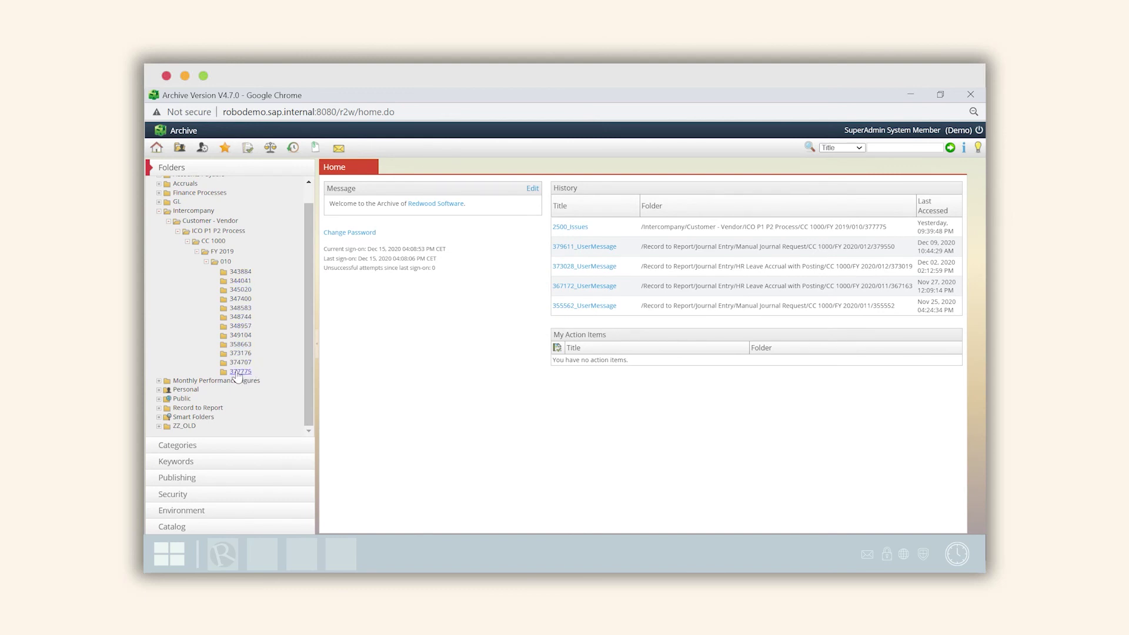